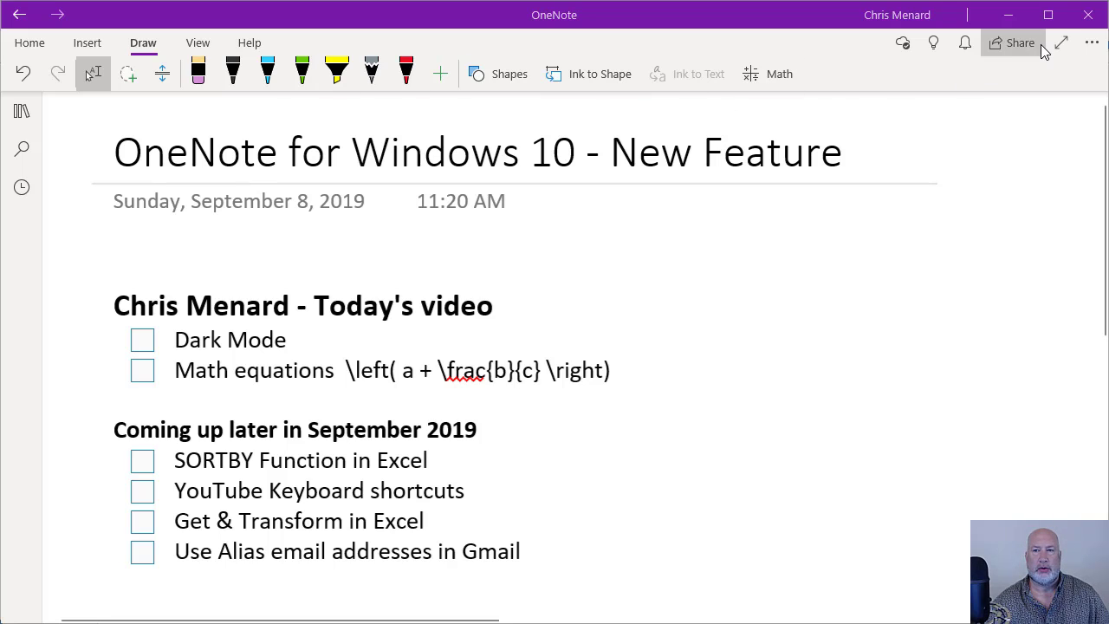
Step: Set OneNote's Color option to Dark under Settings > Options, then close the Settings pane
{"action": "left_click", "coordinate": [1089, 48]}
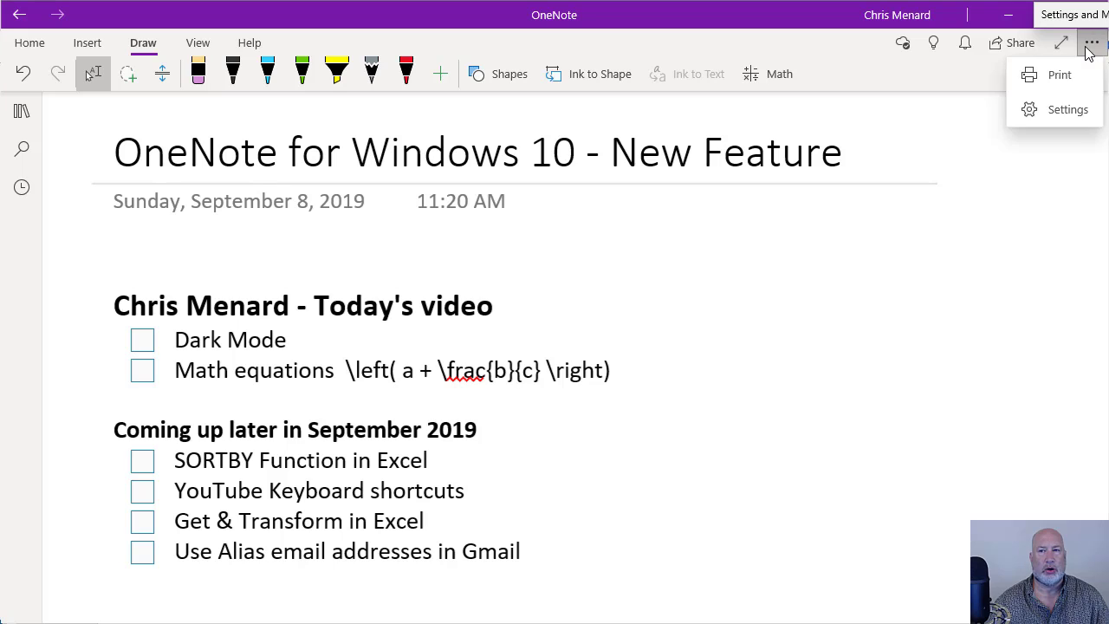
{"action": "left_click", "coordinate": [1049, 110]}
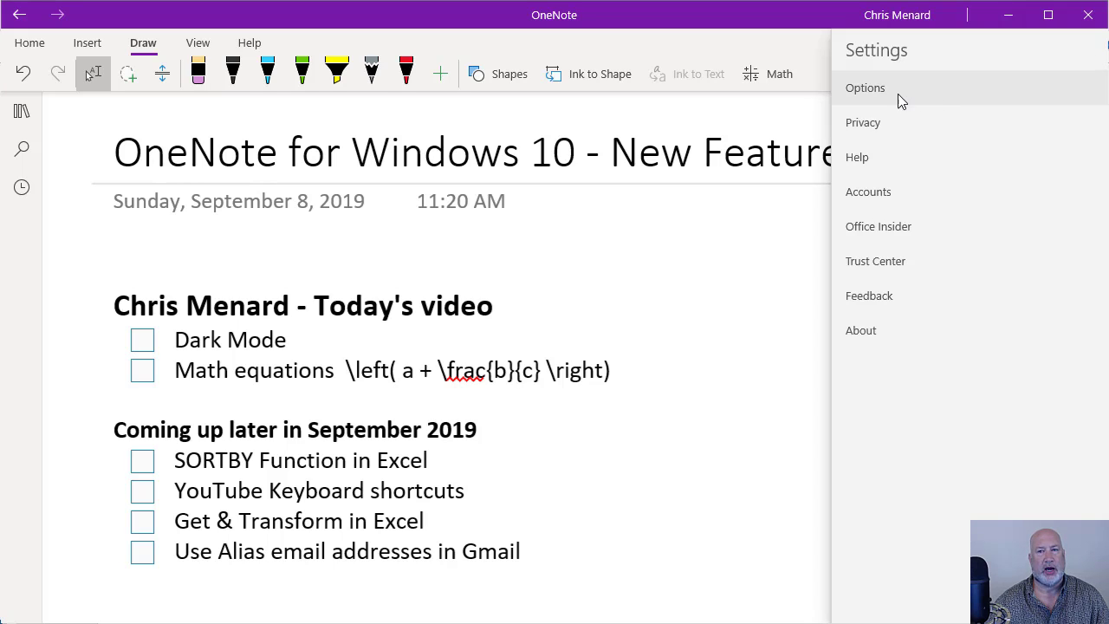
{"action": "left_click", "coordinate": [898, 94]}
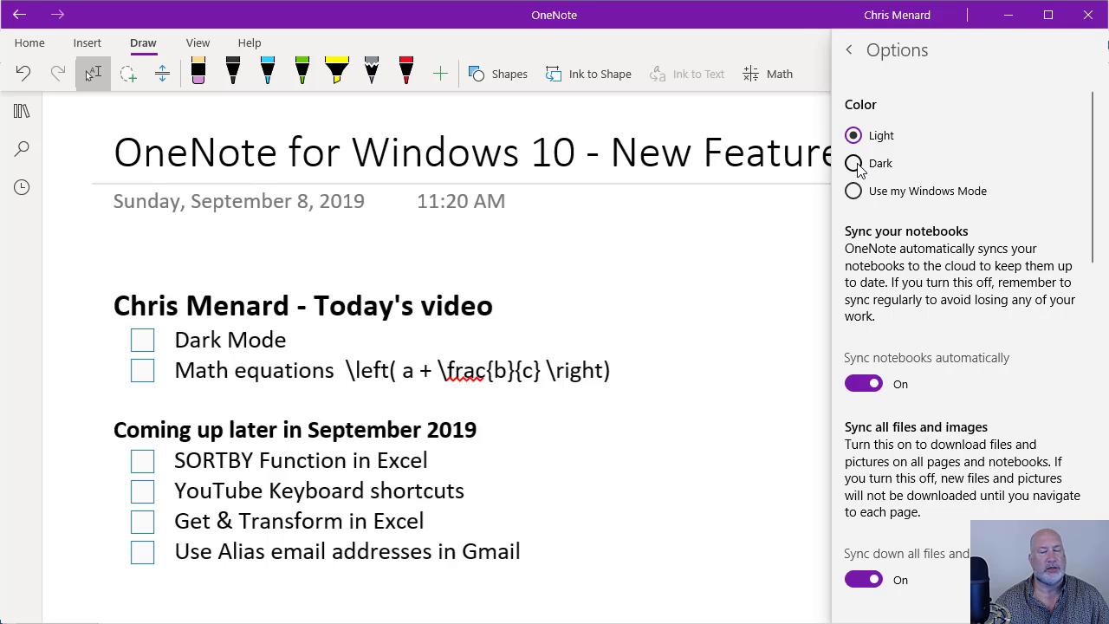
{"action": "left_click", "coordinate": [854, 164]}
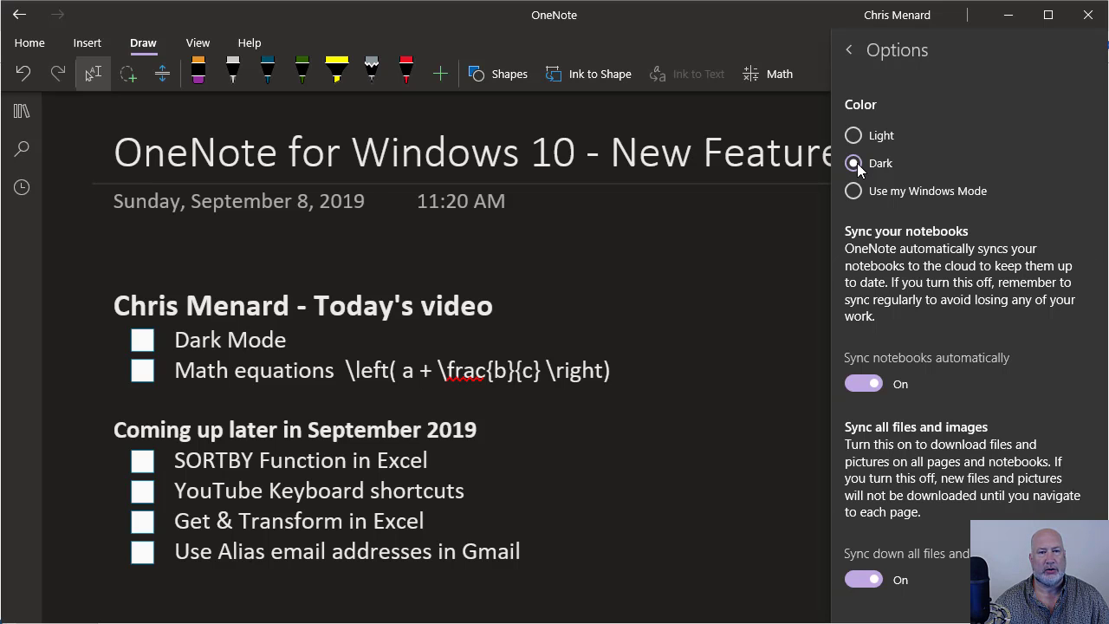
{"action": "key", "text": "Up"}
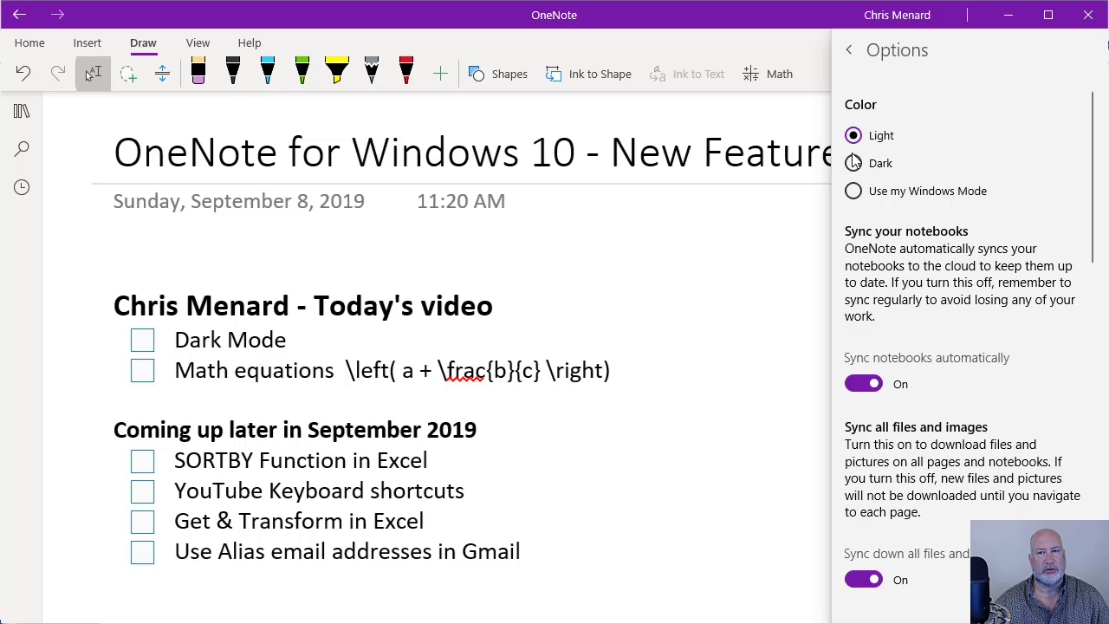
{"action": "left_click", "coordinate": [855, 164]}
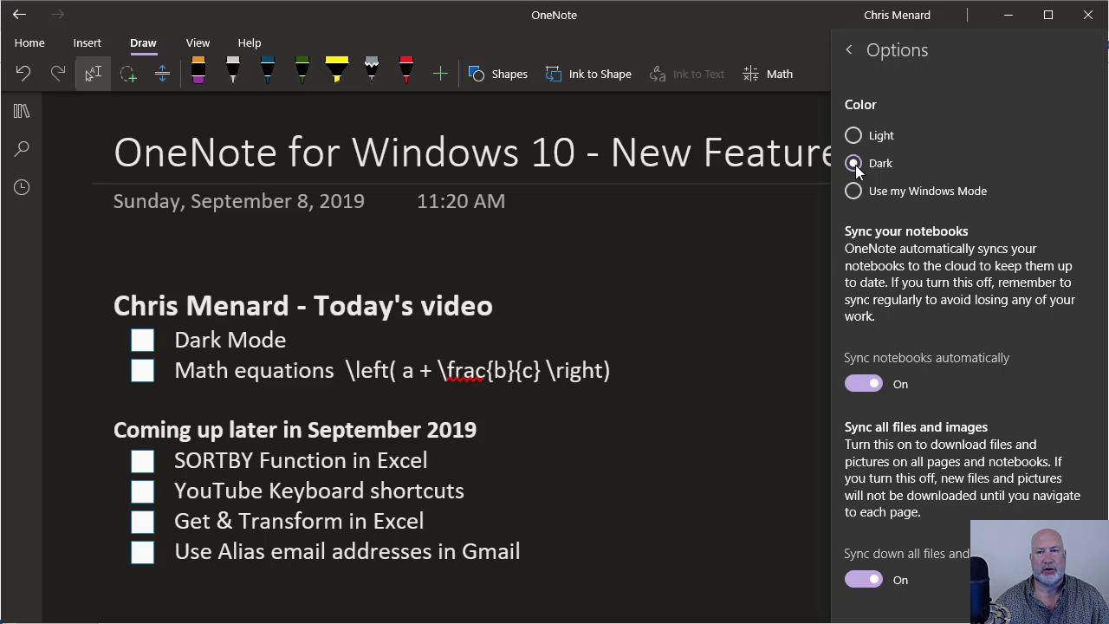
{"action": "left_click", "coordinate": [849, 50]}
{"action": "left_click", "coordinate": [763, 250]}
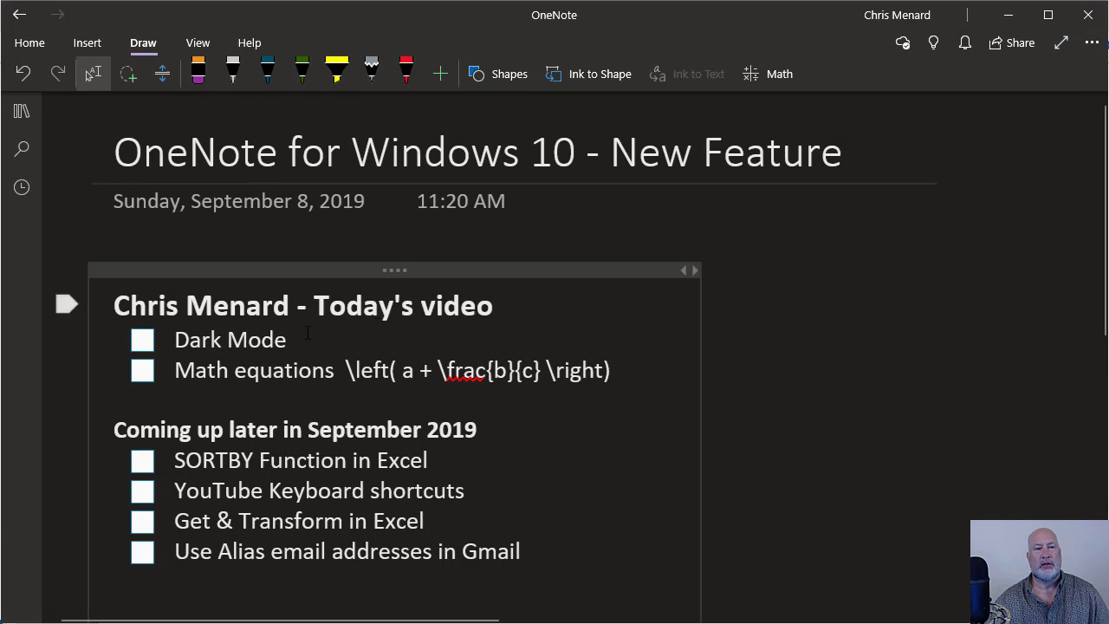
Step: Tick the Dark Mode checkbox and scroll down to the empty area below the task list
{"action": "left_click", "coordinate": [142, 340]}
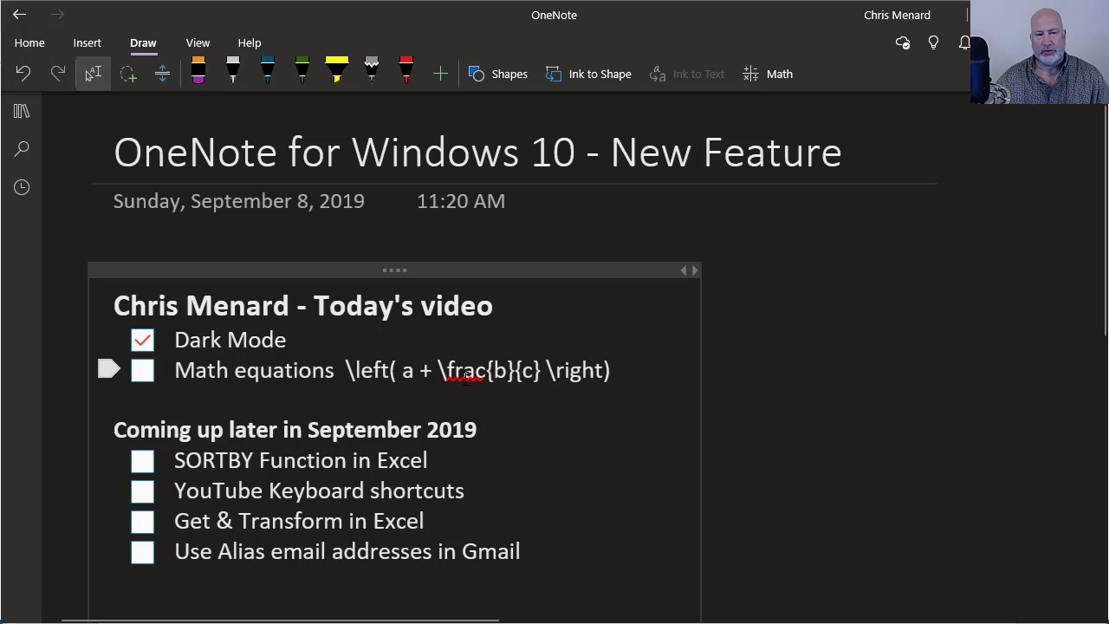
{"action": "scroll", "coordinate": [491, 462], "scroll_direction": "down", "scroll_amount": 5}
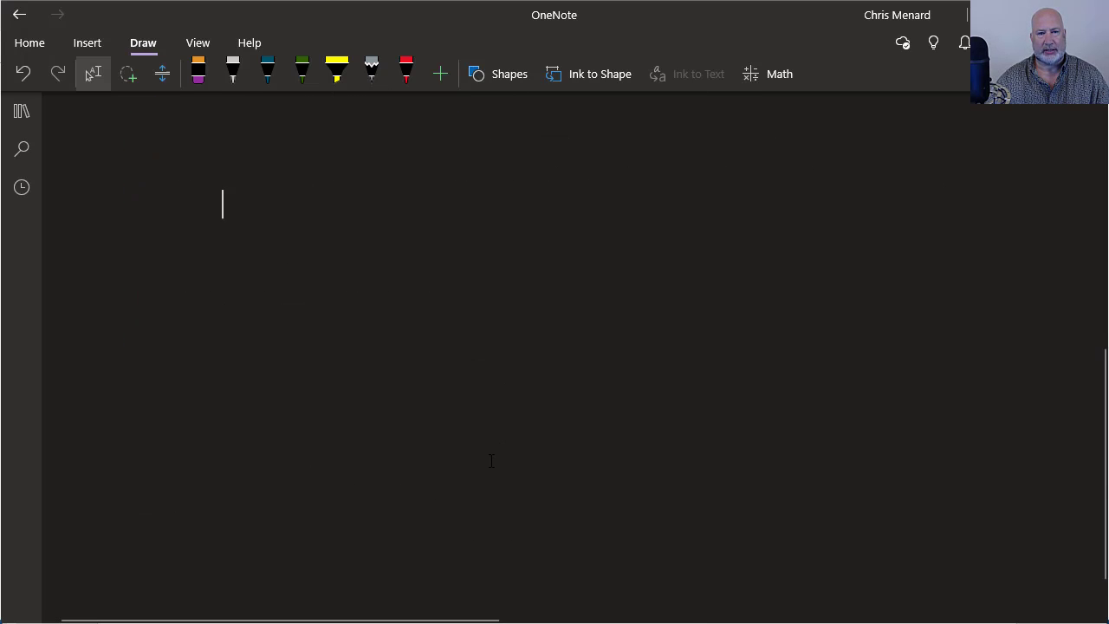
{"action": "scroll", "coordinate": [491, 462], "scroll_direction": "up", "scroll_amount": 5}
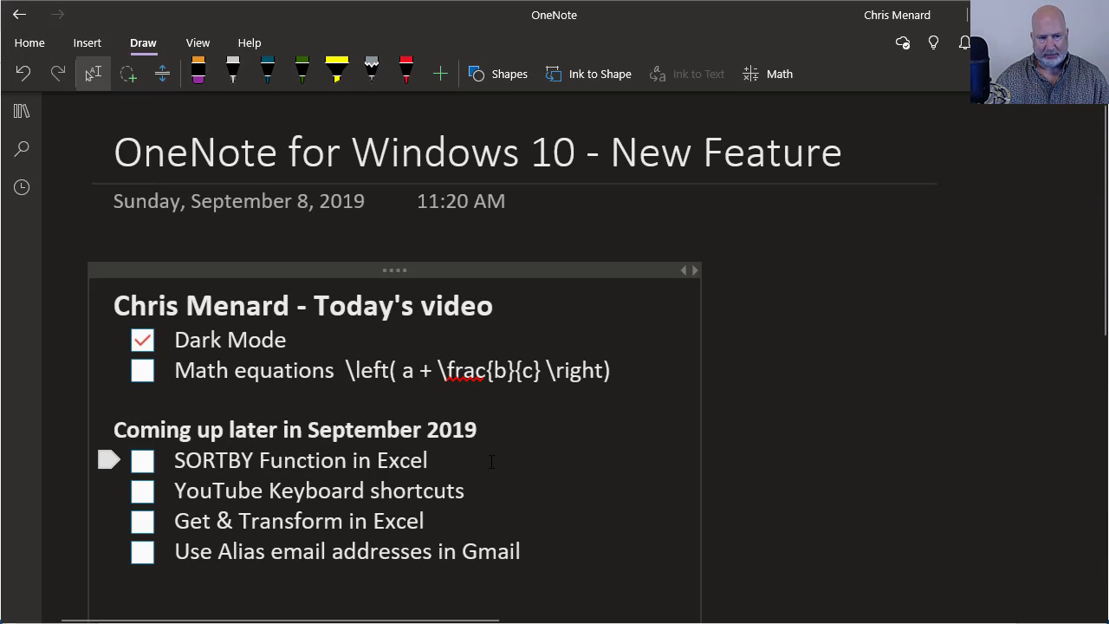
{"action": "scroll", "coordinate": [491, 462], "scroll_direction": "down", "scroll_amount": 3}
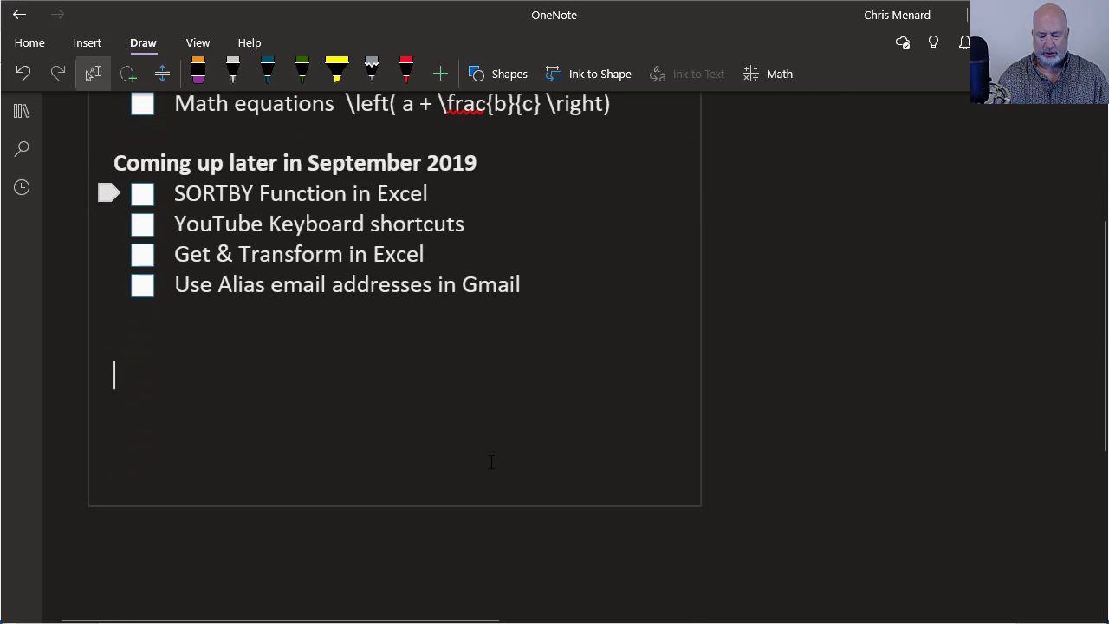
Step: Type the LaTeX \frac {a}{b+c} on the empty line below the checklist
{"action": "type", "text": "\\frac {a"}
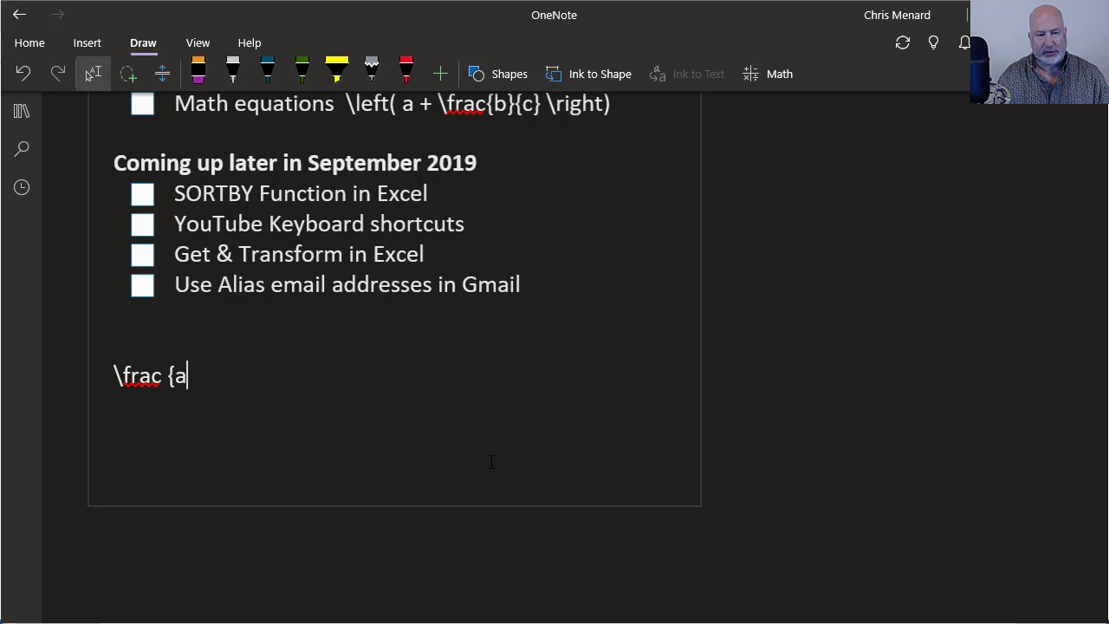
{"action": "type", "text": "}{b+c"}
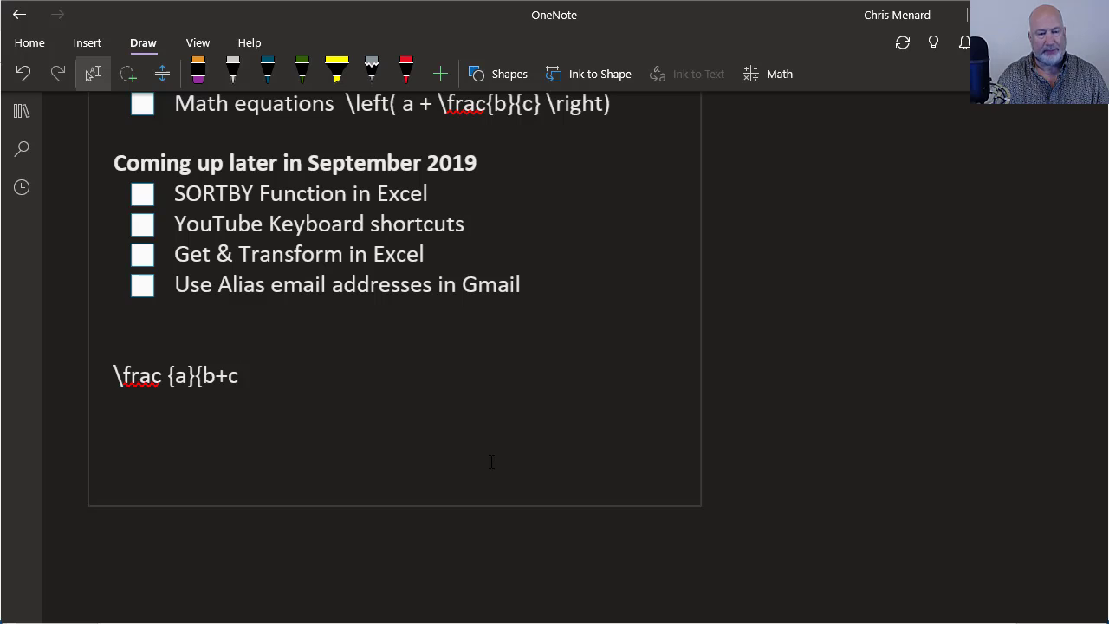
{"action": "type", "text": "}"}
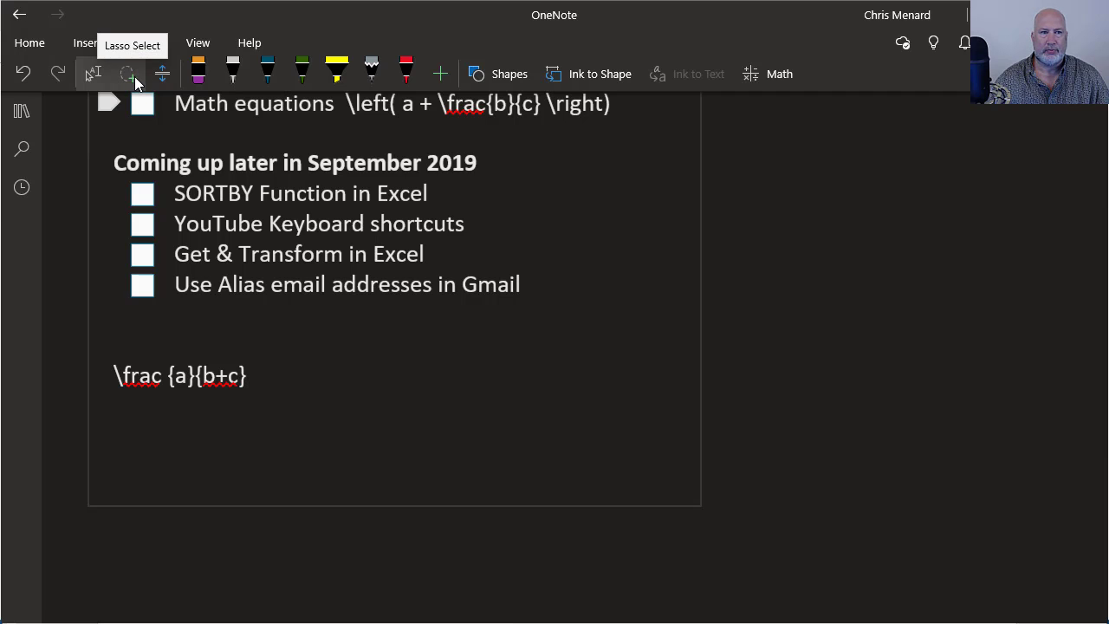
Step: Lasso-select the \frac {a}{b+c} line, apply Math to it, then close the Math pane
{"action": "left_click", "coordinate": [134, 80]}
{"action": "mouse_move", "coordinate": [288, 339]}
{"action": "left_mouse_down"}
{"action": "mouse_move", "coordinate": [181, 314]}
{"action": "mouse_move", "coordinate": [100, 368]}
{"action": "mouse_move", "coordinate": [235, 433]}
{"action": "mouse_move", "coordinate": [277, 359]}
{"action": "mouse_move", "coordinate": [280, 330]}
{"action": "left_mouse_up"}
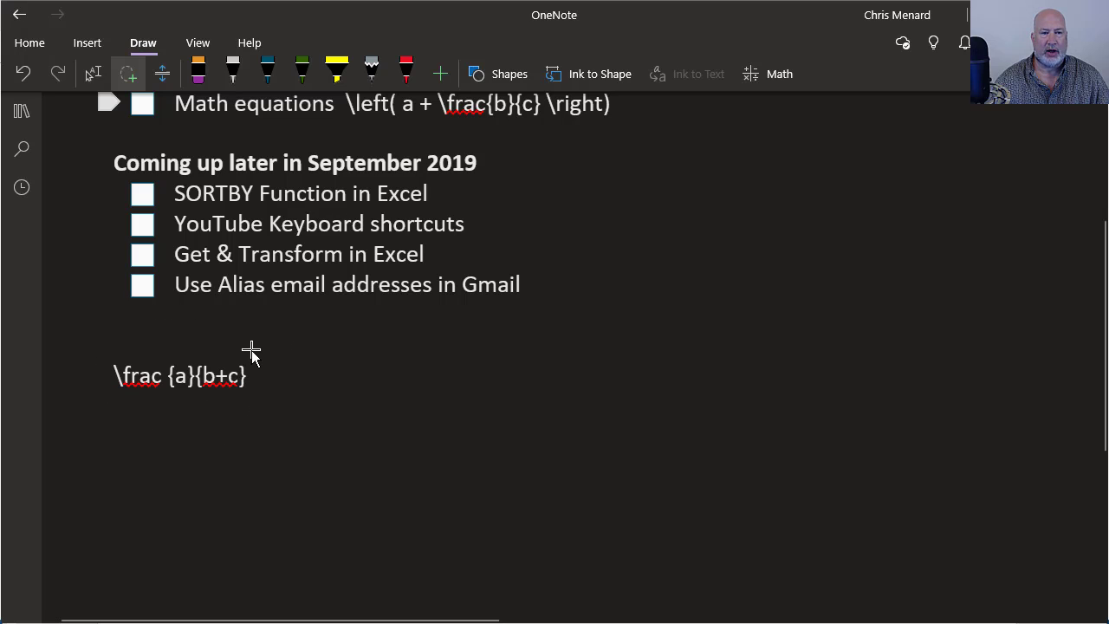
{"action": "mouse_move", "coordinate": [302, 395]}
{"action": "left_mouse_down"}
{"action": "mouse_move", "coordinate": [200, 330]}
{"action": "mouse_move", "coordinate": [193, 487]}
{"action": "mouse_move", "coordinate": [292, 402]}
{"action": "mouse_move", "coordinate": [282, 368]}
{"action": "left_mouse_up"}
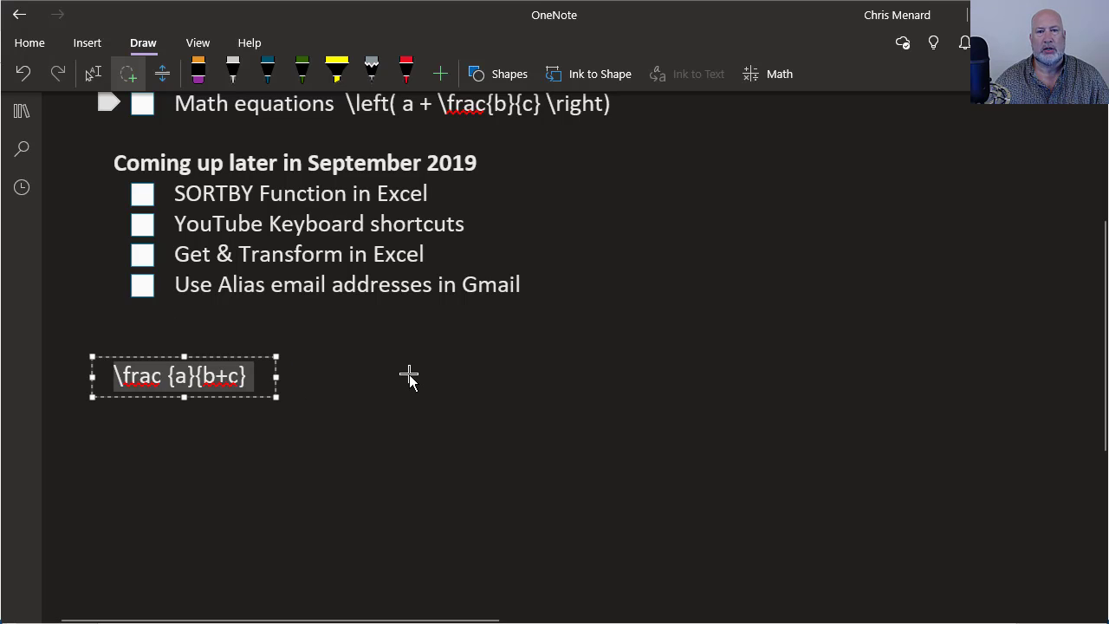
{"action": "left_click", "coordinate": [773, 78]}
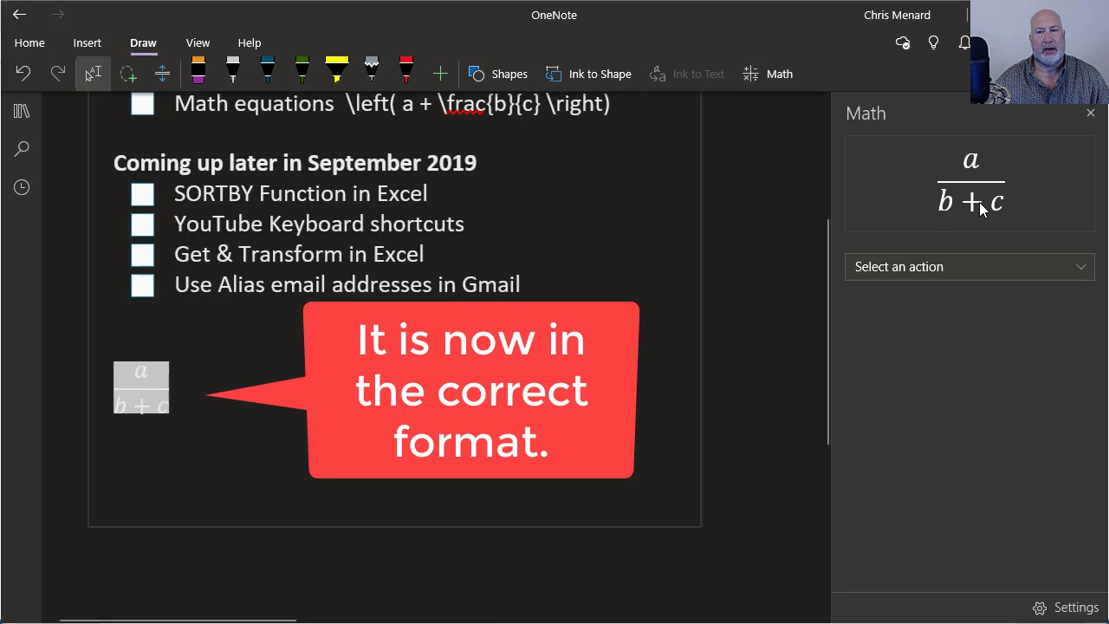
{"action": "left_click", "coordinate": [1093, 115]}
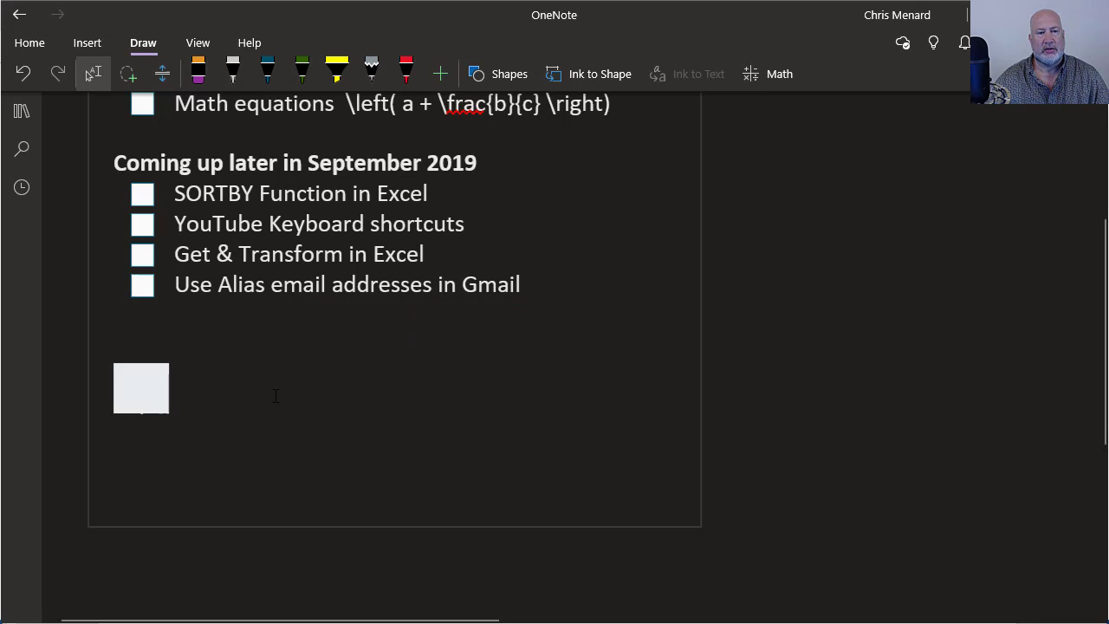
{"action": "left_click", "coordinate": [289, 291]}
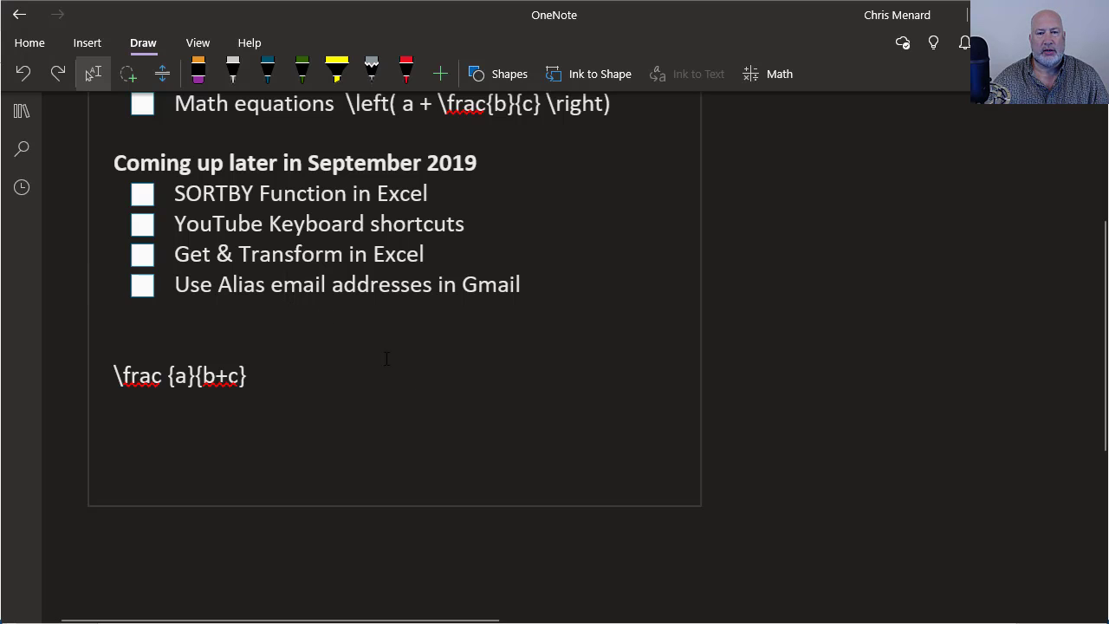
Step: Switch to Chrome showing Microsoft's support article on linear format equations
{"action": "key", "text": "alt+Tab"}
{"action": "key", "text": "Tab"}
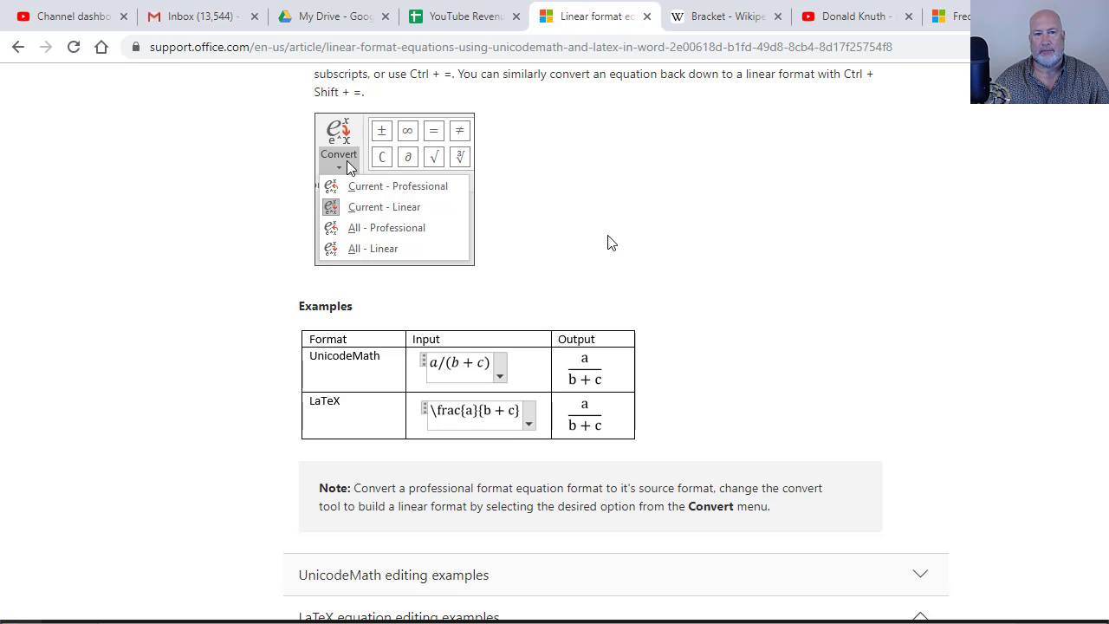
{"action": "key", "text": "Home"}
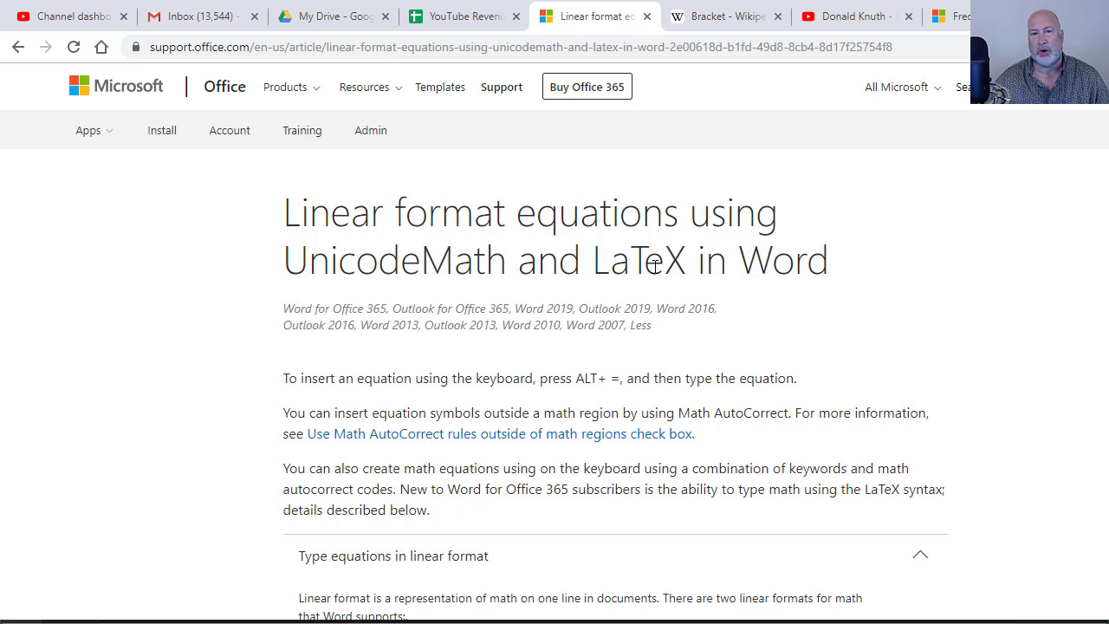
{"action": "scroll", "coordinate": [655, 263], "scroll_direction": "down", "scroll_amount": 9}
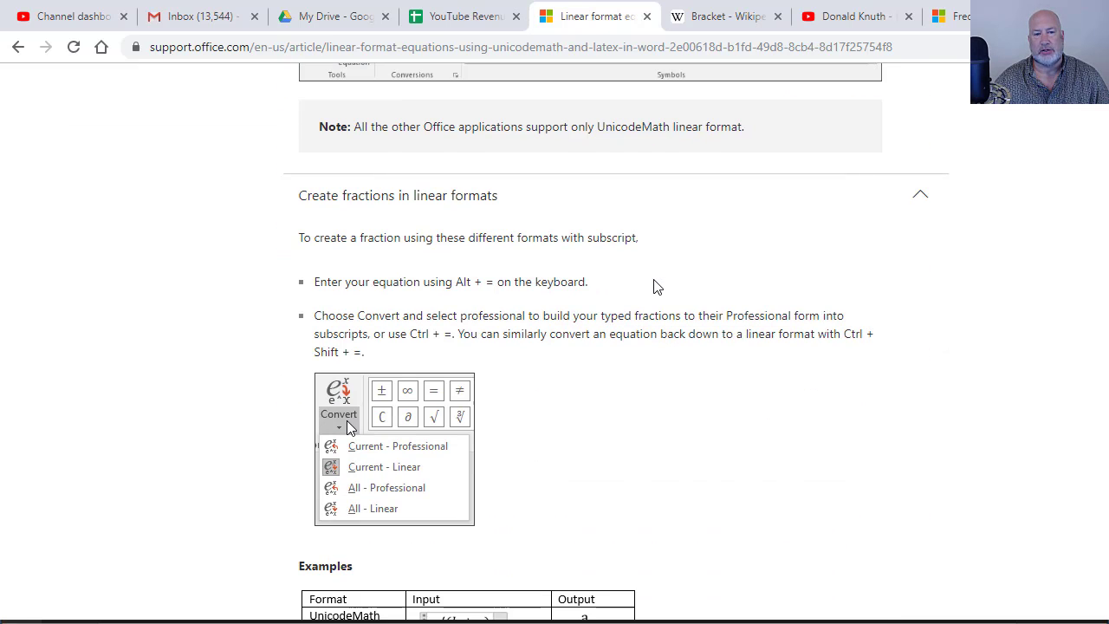
{"action": "scroll", "coordinate": [656, 286], "scroll_direction": "down", "scroll_amount": 3}
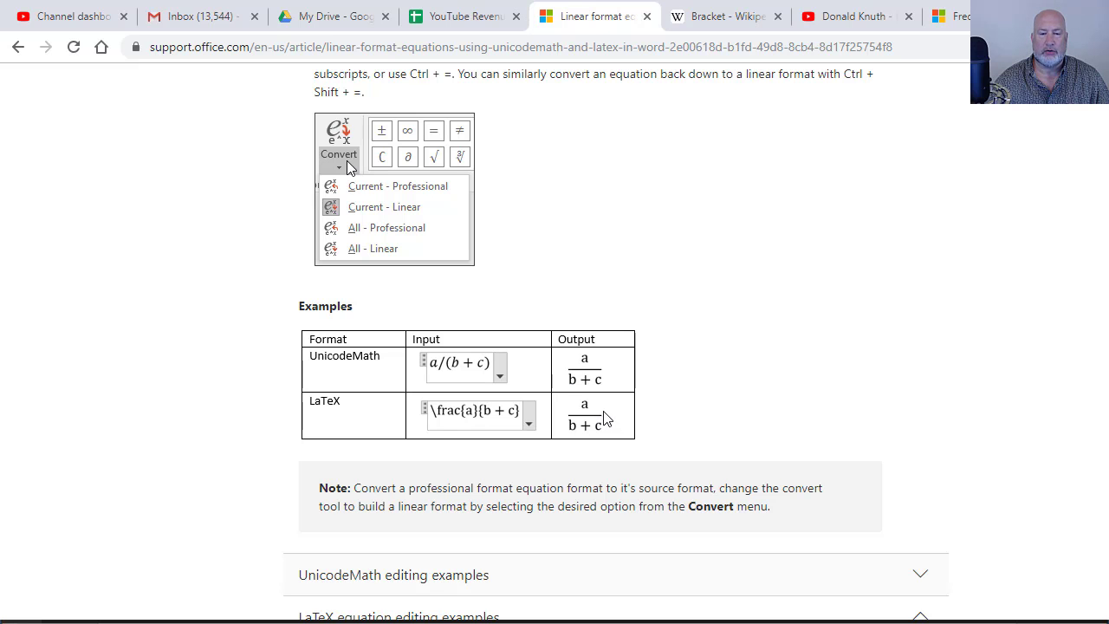
Step: Scroll the article to the LaTeX Examples table, including Brackets, then return to OneNote
{"action": "scroll", "coordinate": [641, 403], "scroll_direction": "down", "scroll_amount": 3}
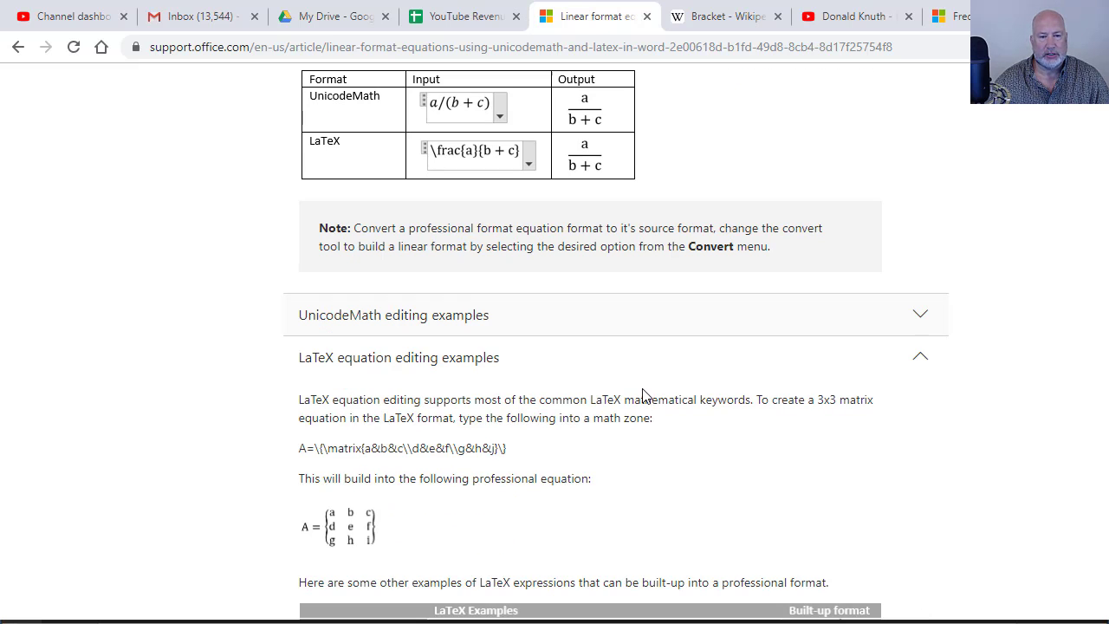
{"action": "scroll", "coordinate": [644, 401], "scroll_direction": "down", "scroll_amount": 3}
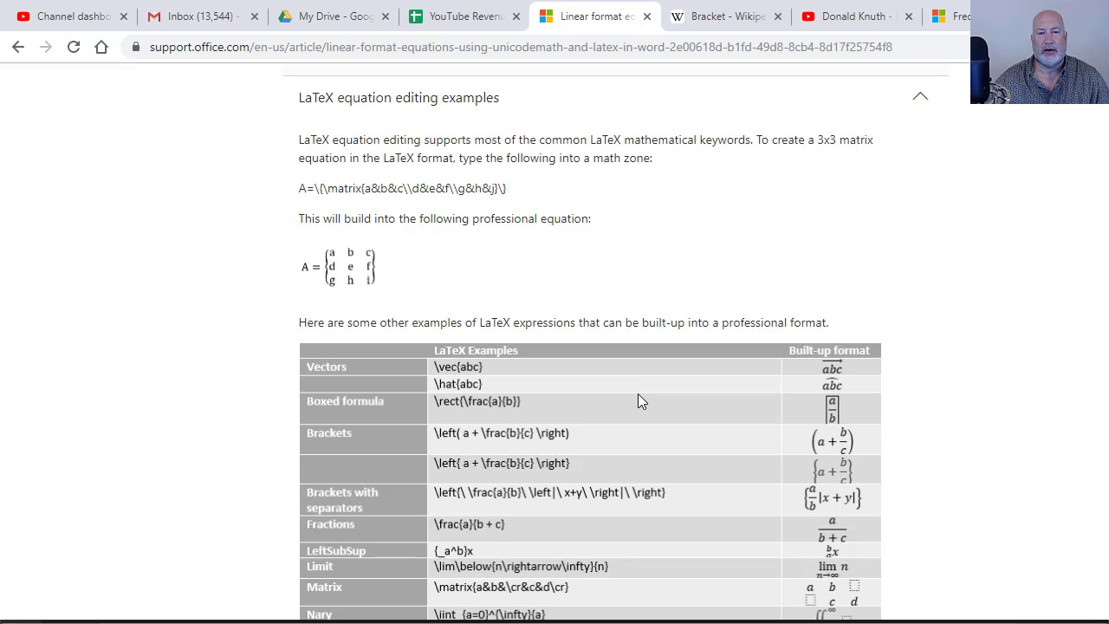
{"action": "scroll", "coordinate": [631, 409], "scroll_direction": "down", "scroll_amount": 3}
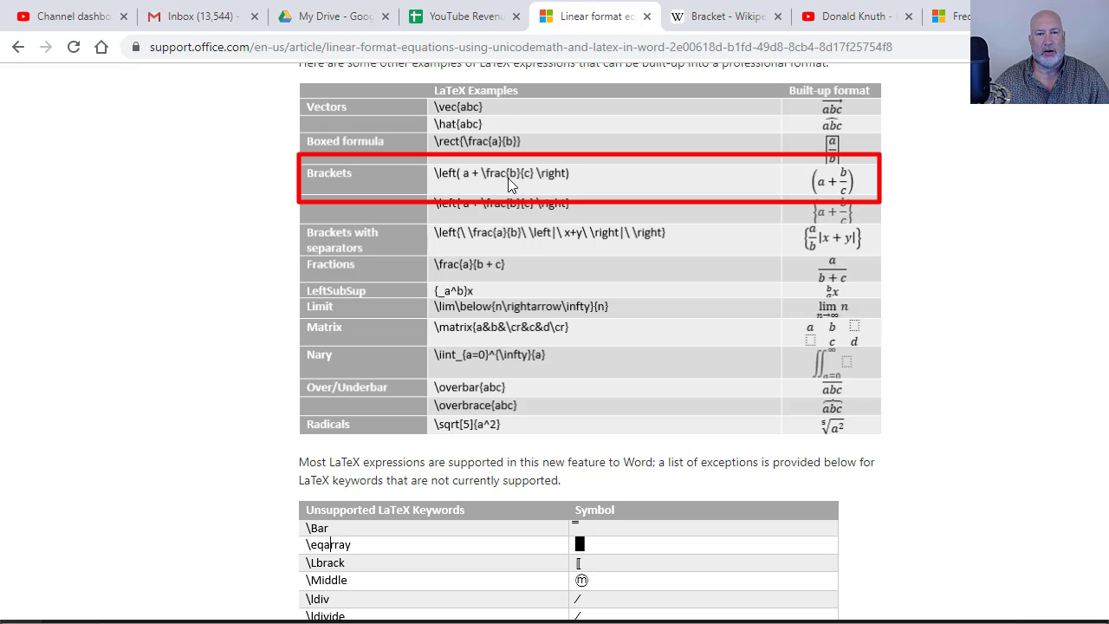
{"action": "key", "text": "alt+Tab"}
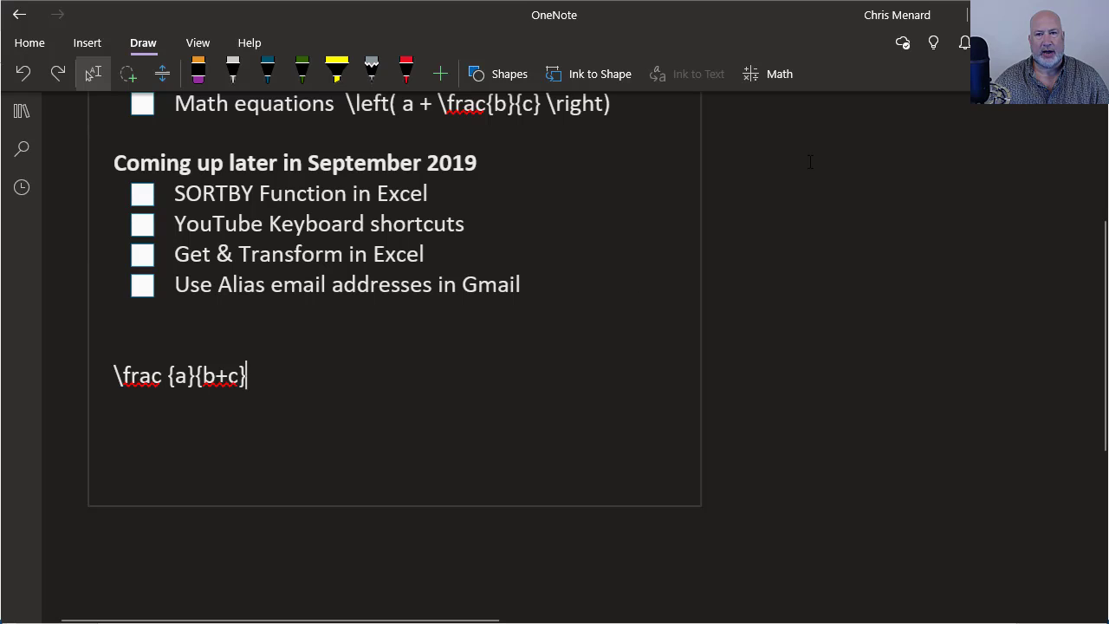
Step: Lasso-select the typed \frac {a}{b+c} and convert it with Math into an a over b+c fraction
{"action": "left_click", "coordinate": [780, 76]}
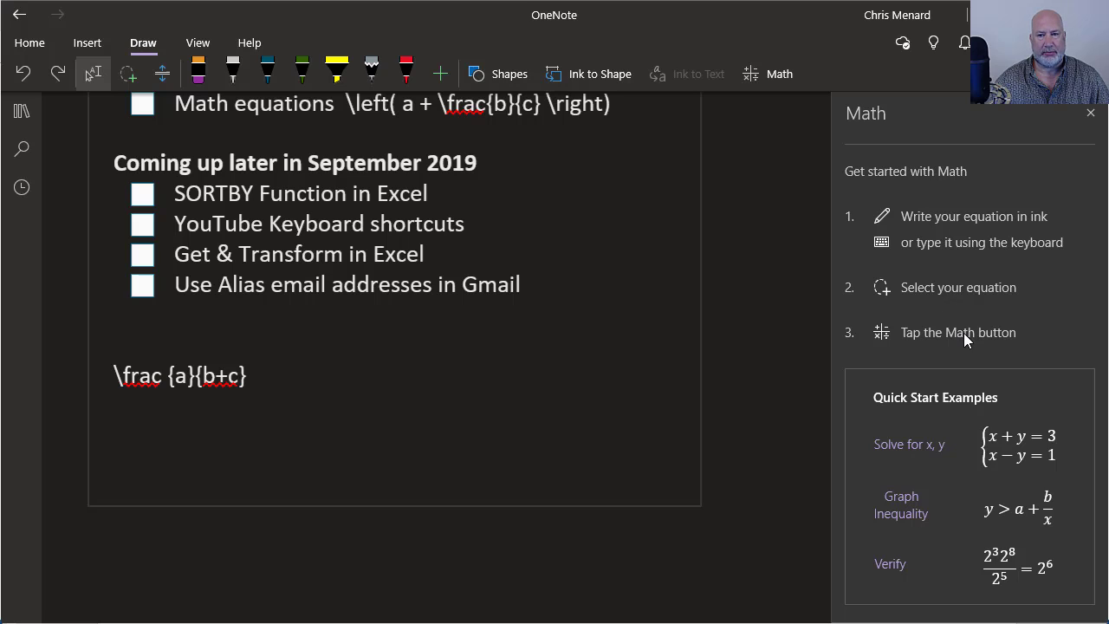
{"action": "left_click", "coordinate": [1090, 113]}
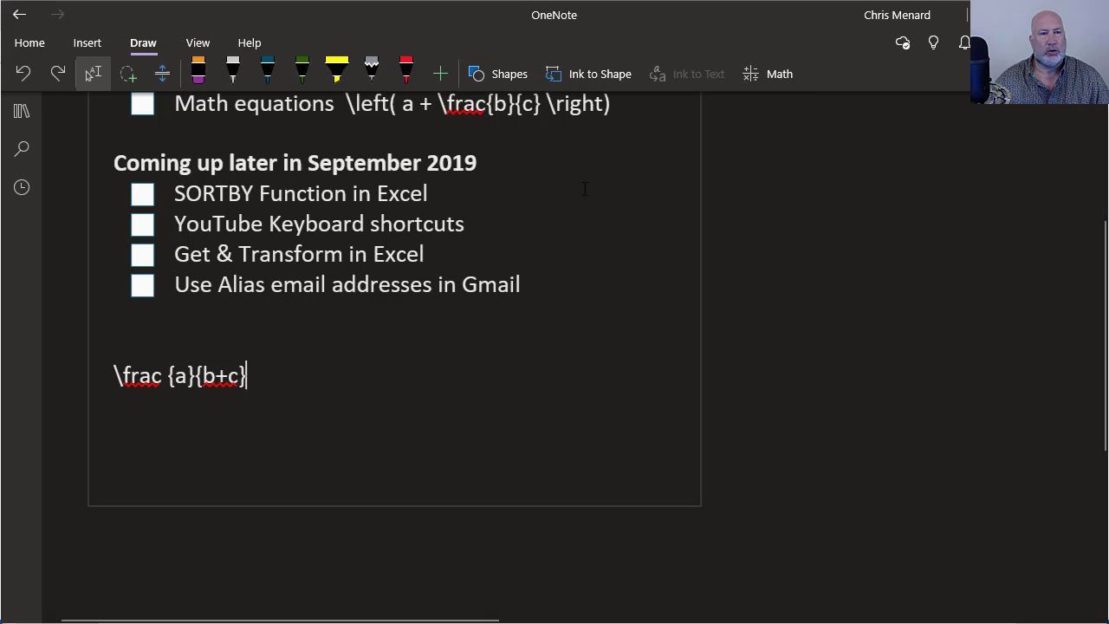
{"action": "left_click", "coordinate": [130, 76]}
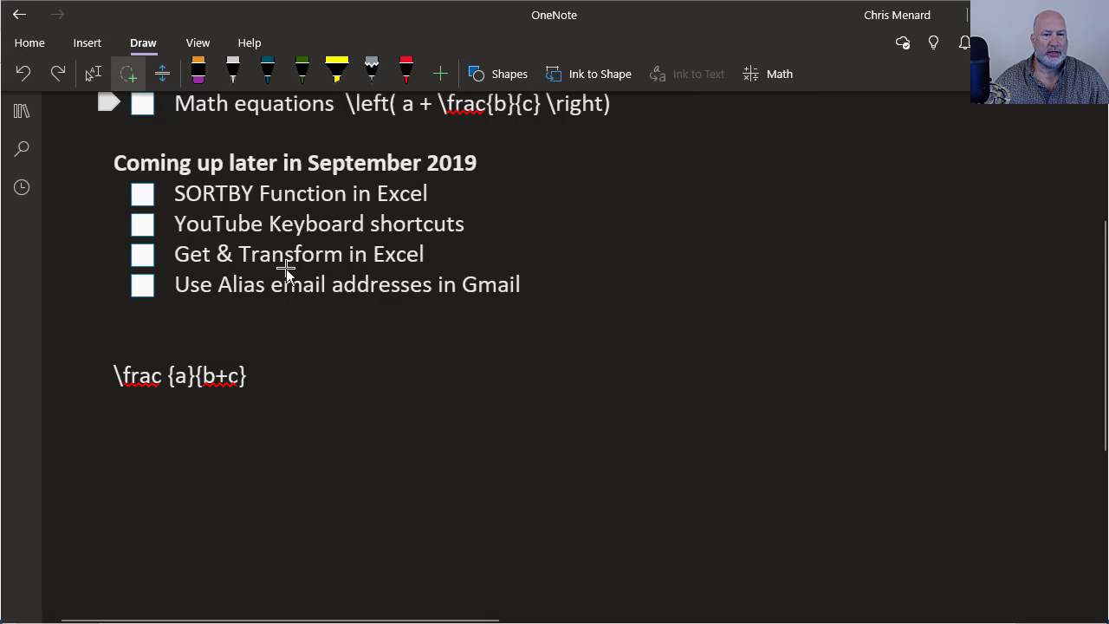
{"action": "mouse_move", "coordinate": [307, 339]}
{"action": "left_mouse_down"}
{"action": "mouse_move", "coordinate": [185, 330]}
{"action": "mouse_move", "coordinate": [76, 368]}
{"action": "mouse_move", "coordinate": [344, 483]}
{"action": "mouse_move", "coordinate": [304, 346]}
{"action": "mouse_move", "coordinate": [276, 330]}
{"action": "left_mouse_up"}
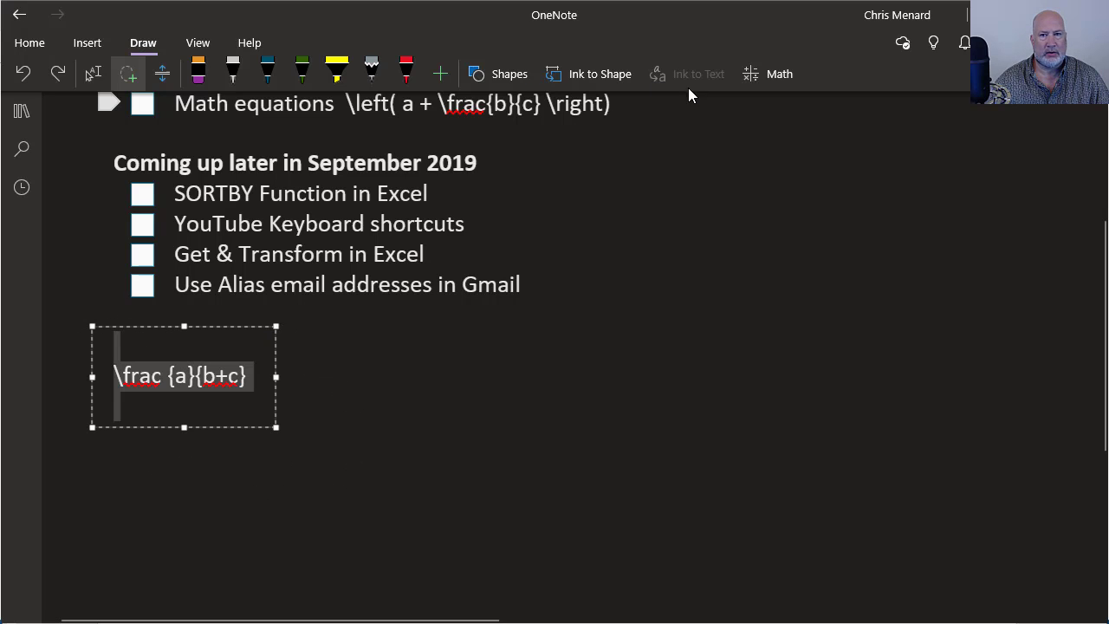
{"action": "left_click", "coordinate": [769, 74]}
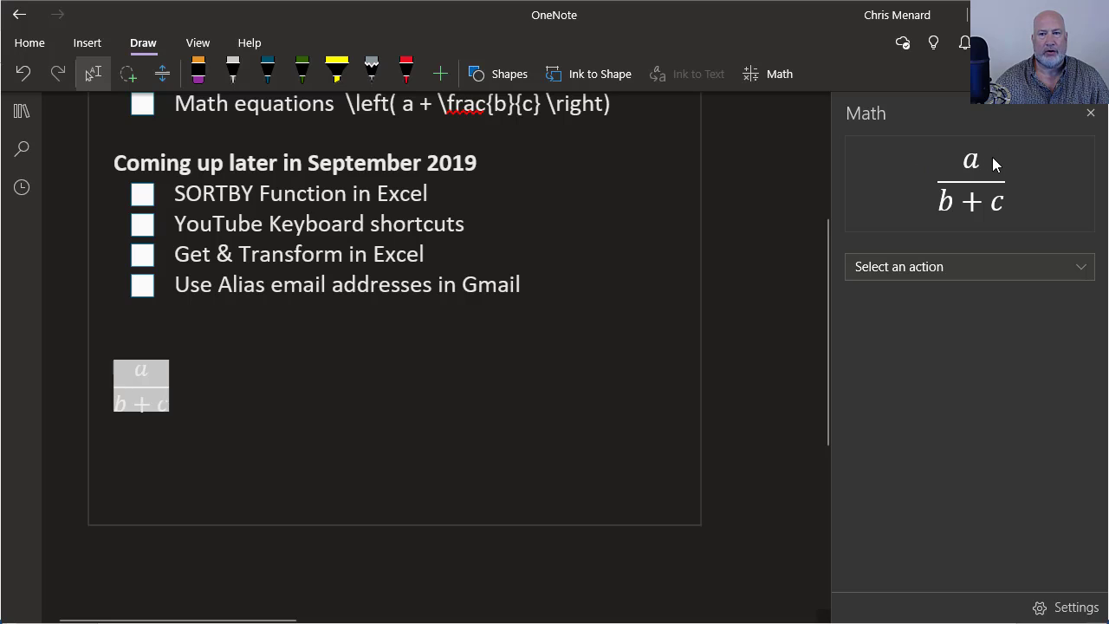
{"action": "left_click", "coordinate": [1090, 113]}
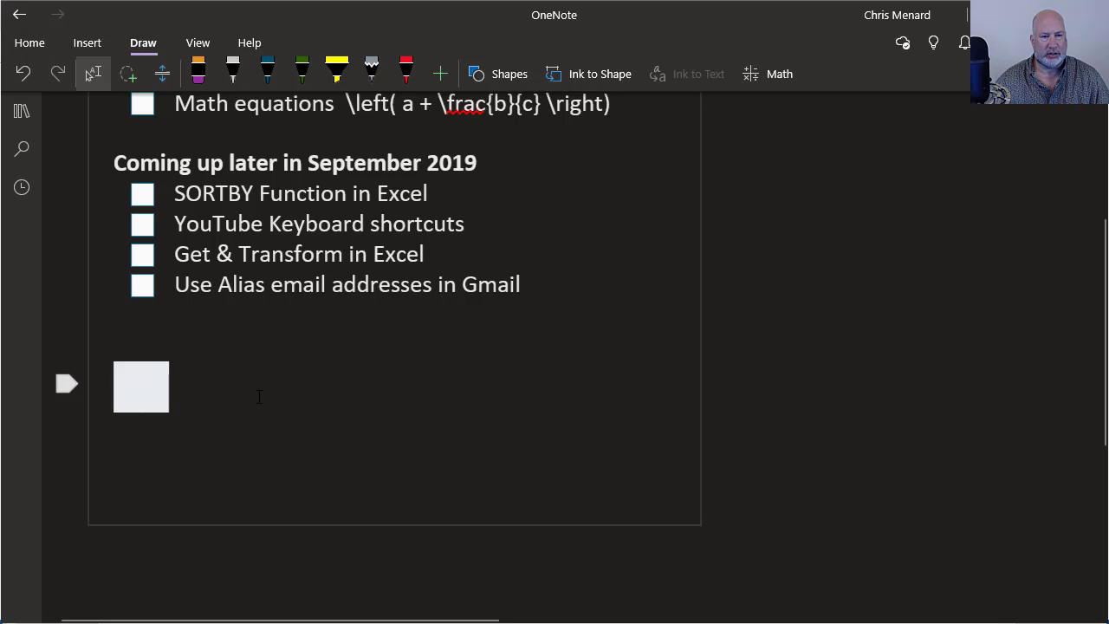
{"action": "key", "text": "Return"}
{"action": "key", "text": "Return"}
{"action": "key", "text": "Return"}
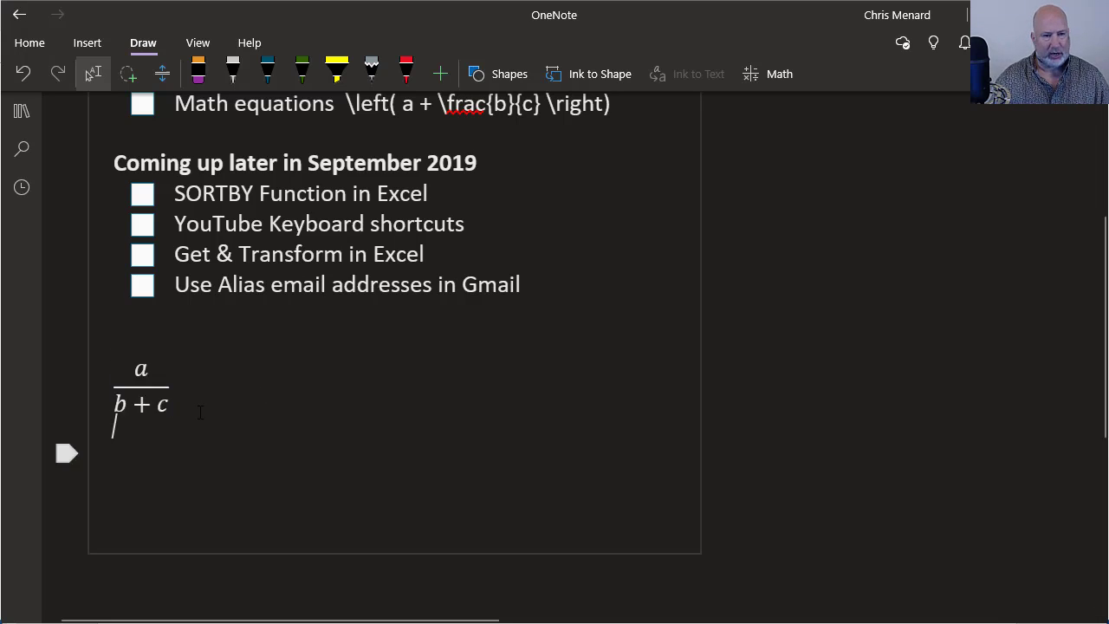
Step: Copy the \left( a + \frac{b}{c} \right) LaTeX from the Math equations item and paste it below the fraction
{"action": "scroll", "coordinate": [215, 407], "scroll_direction": "up", "scroll_amount": 3}
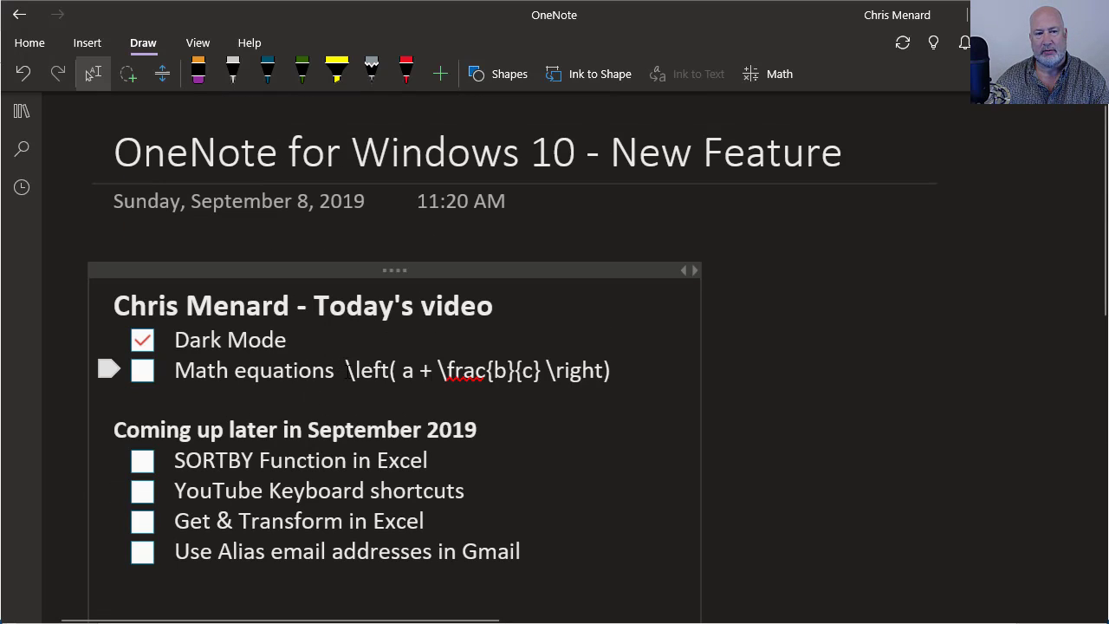
{"action": "left_click_drag", "start_coordinate": [347, 370], "coordinate": [613, 371]}
{"action": "key", "text": "ctrl+c"}
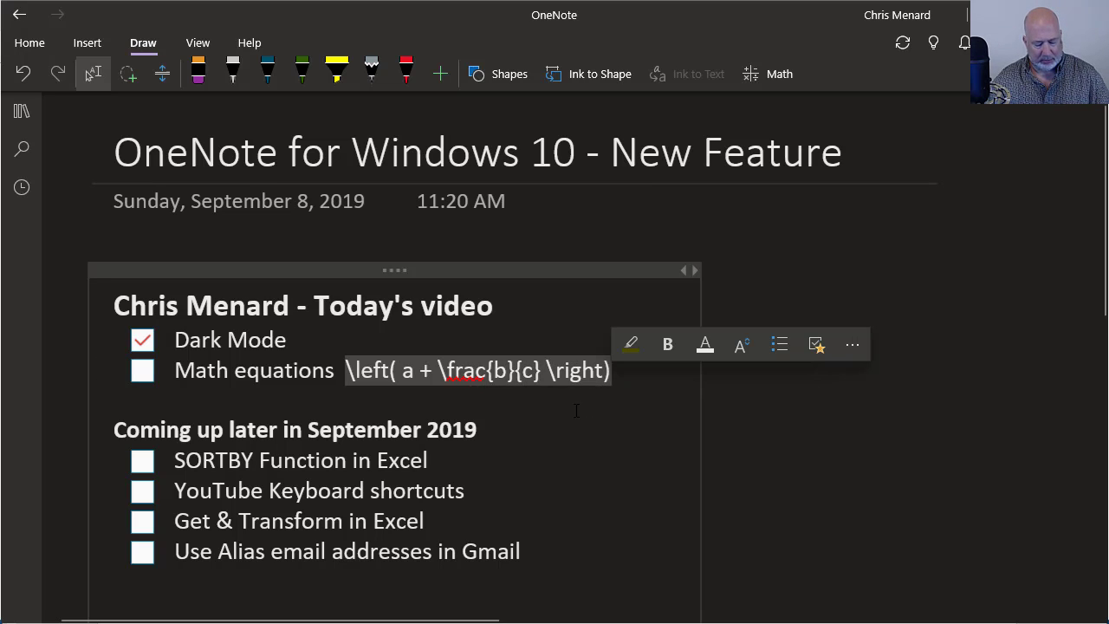
{"action": "scroll", "coordinate": [294, 404], "scroll_direction": "down", "scroll_amount": 10}
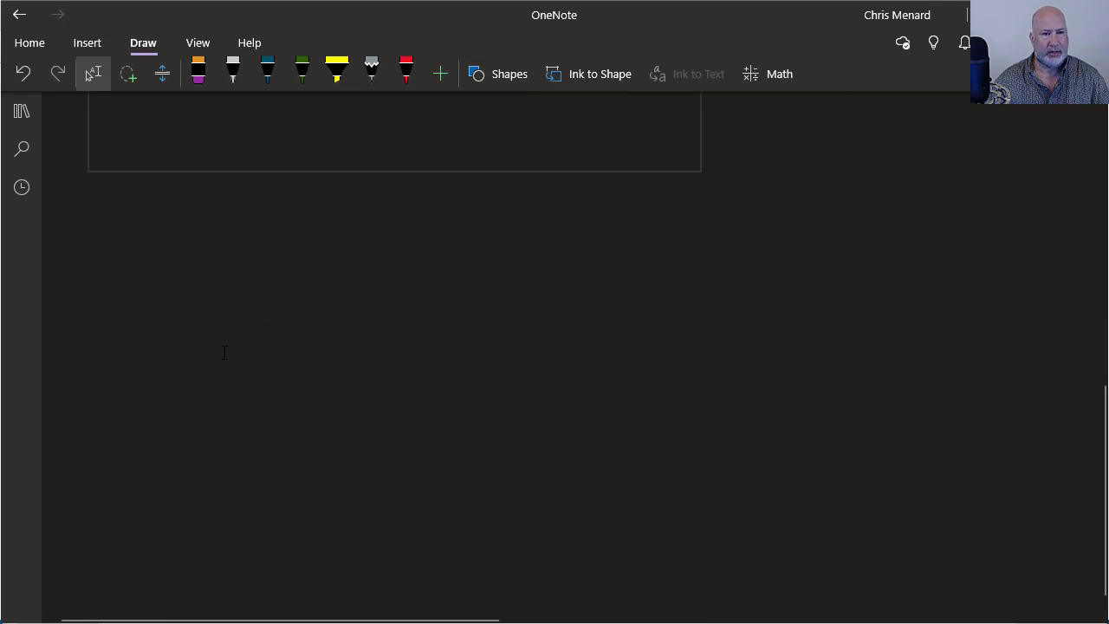
{"action": "scroll", "coordinate": [218, 341], "scroll_direction": "up", "scroll_amount": 5}
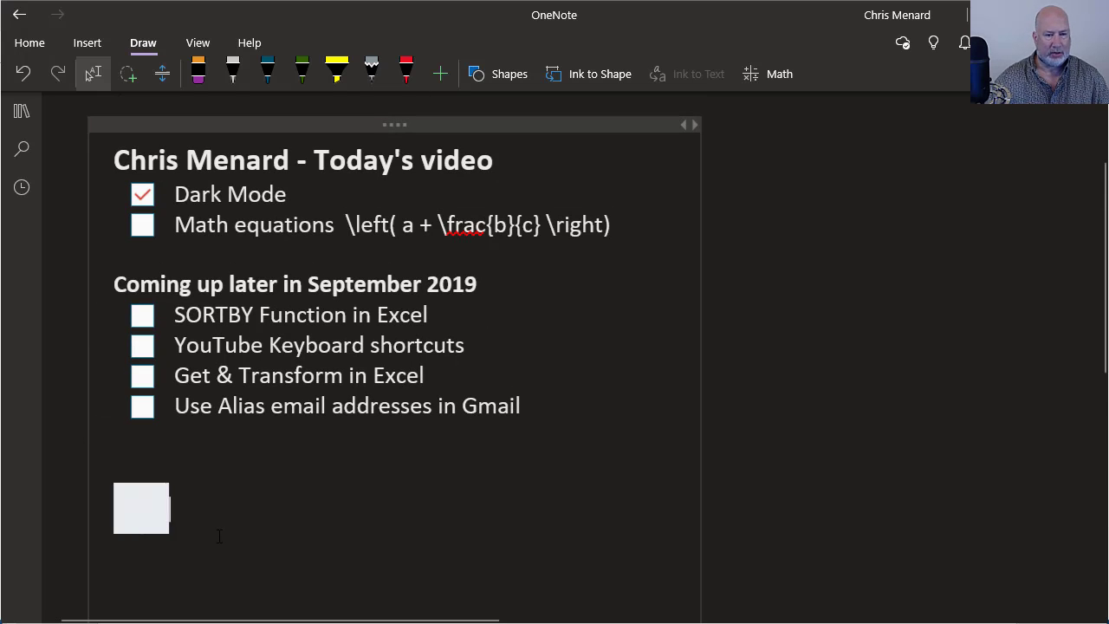
{"action": "scroll", "coordinate": [219, 536], "scroll_direction": "down", "scroll_amount": 2}
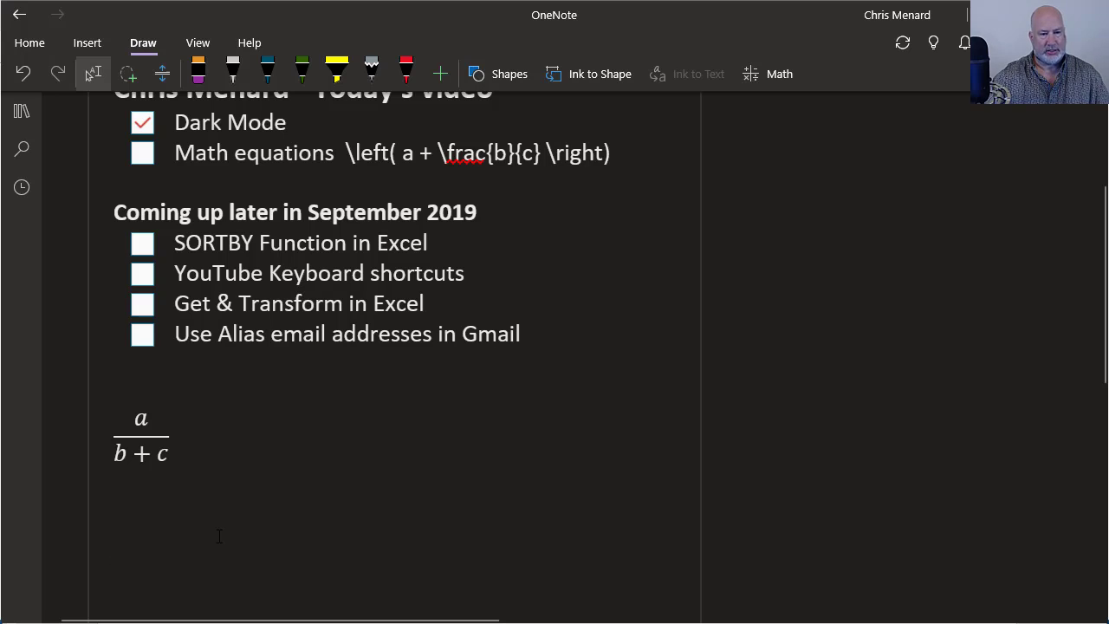
{"action": "key", "text": "ctrl+v"}
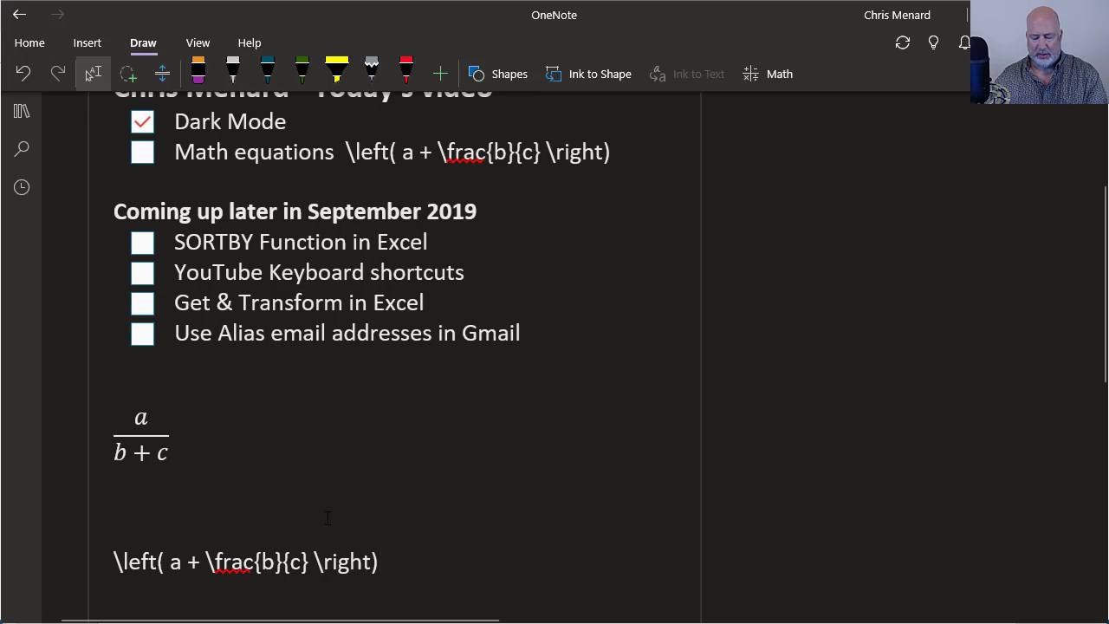
{"action": "key", "text": "Return"}
Step: Lasso-select the pasted line and convert it with Math into the bracketed (a + b/c) equation
{"action": "left_click", "coordinate": [128, 75]}
{"action": "mouse_move", "coordinate": [437, 461]}
{"action": "left_mouse_down"}
{"action": "mouse_move", "coordinate": [153, 439]}
{"action": "mouse_move", "coordinate": [81, 510]}
{"action": "mouse_move", "coordinate": [401, 563]}
{"action": "mouse_move", "coordinate": [428, 466]}
{"action": "mouse_move", "coordinate": [417, 453]}
{"action": "left_mouse_up"}
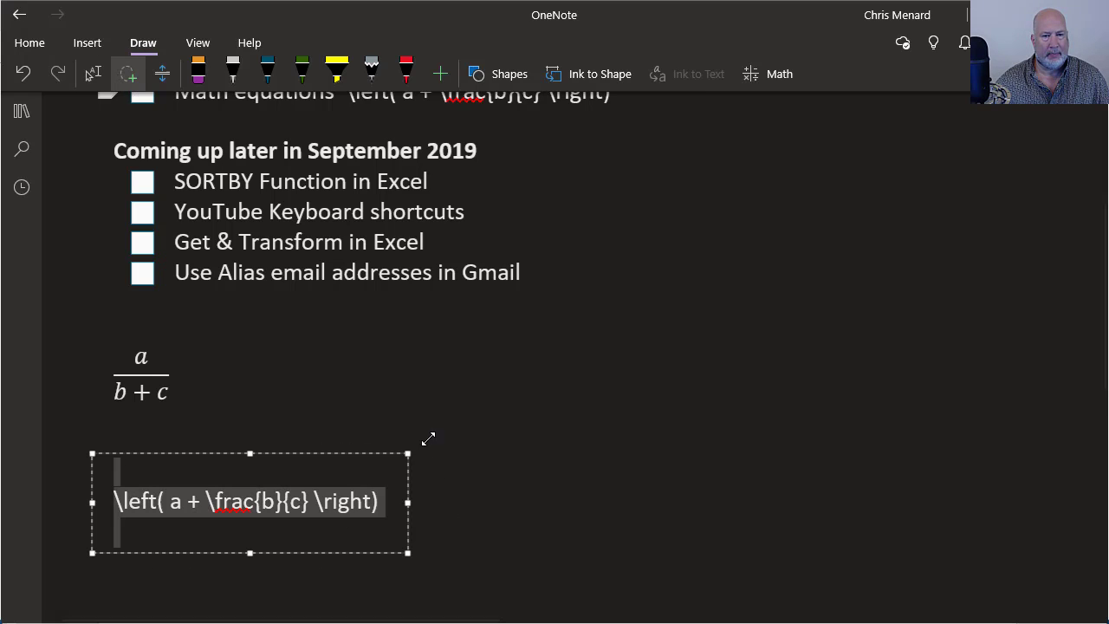
{"action": "left_click", "coordinate": [776, 79]}
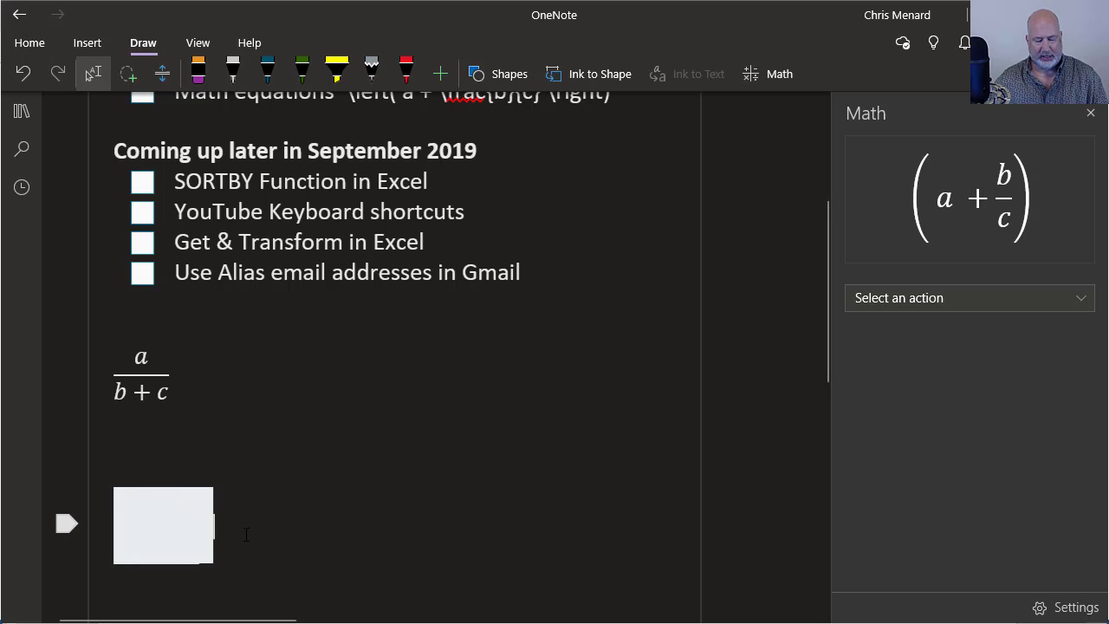
{"action": "left_click", "coordinate": [222, 433]}
{"action": "key", "text": "alt+Tab"}
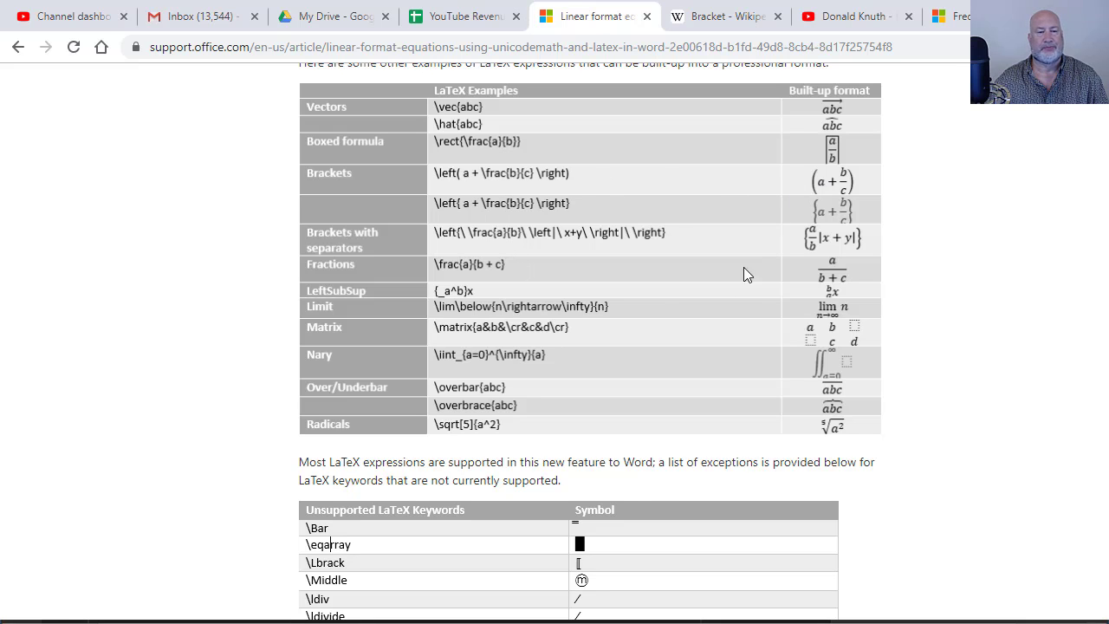
{"action": "key", "text": "alt+Tab"}
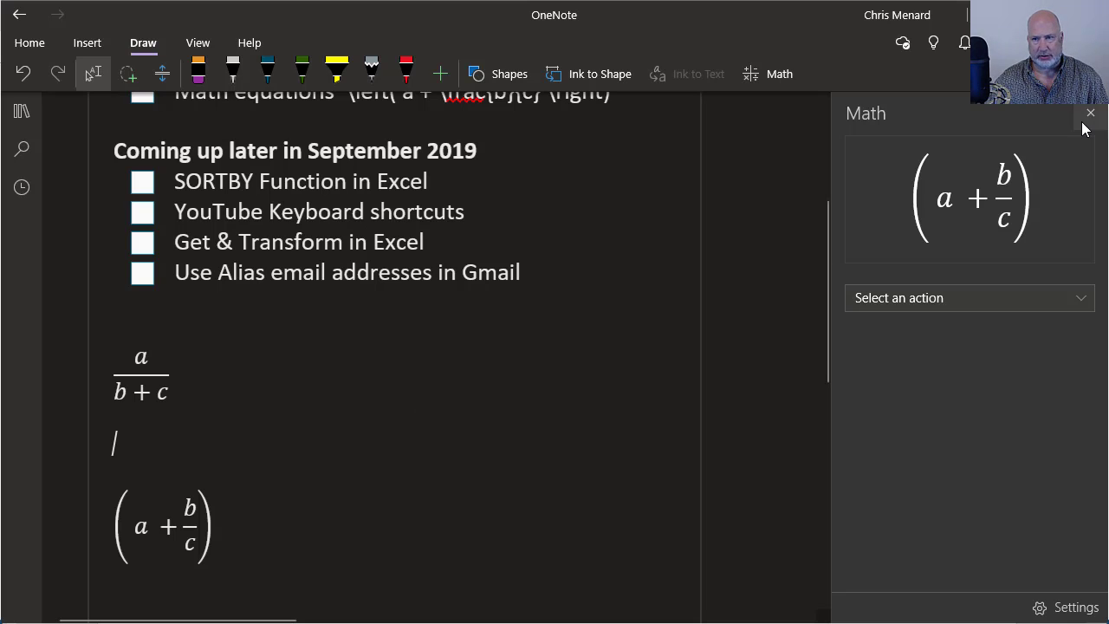
Step: Close the Math pane and delete both typed equations below the checklist
{"action": "left_click", "coordinate": [1091, 114]}
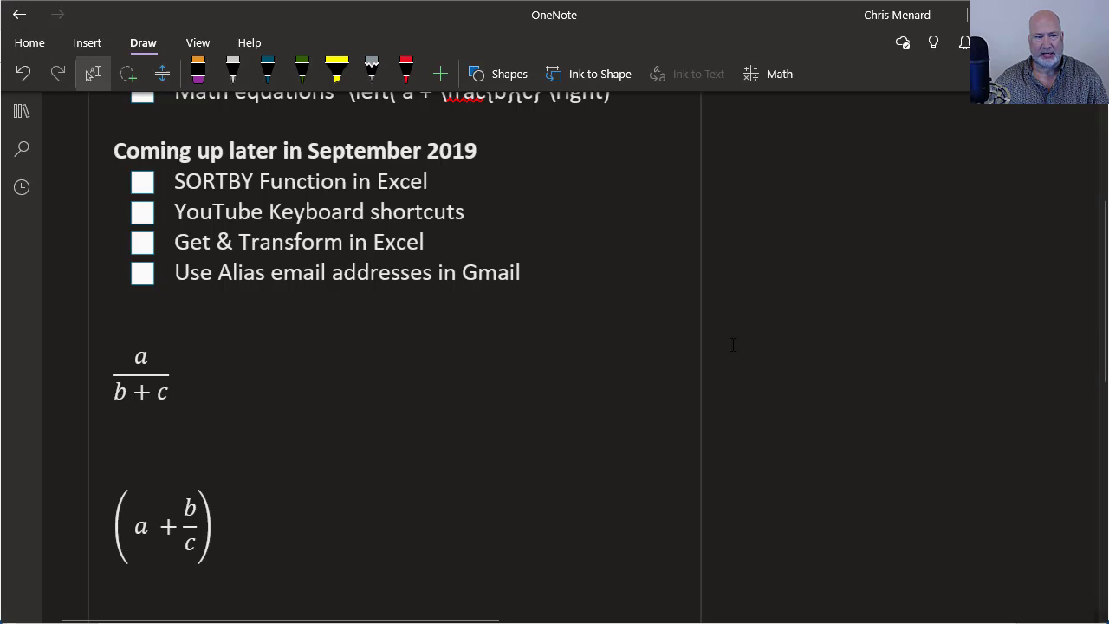
{"action": "left_click", "coordinate": [249, 551]}
{"action": "left_click", "coordinate": [166, 392]}
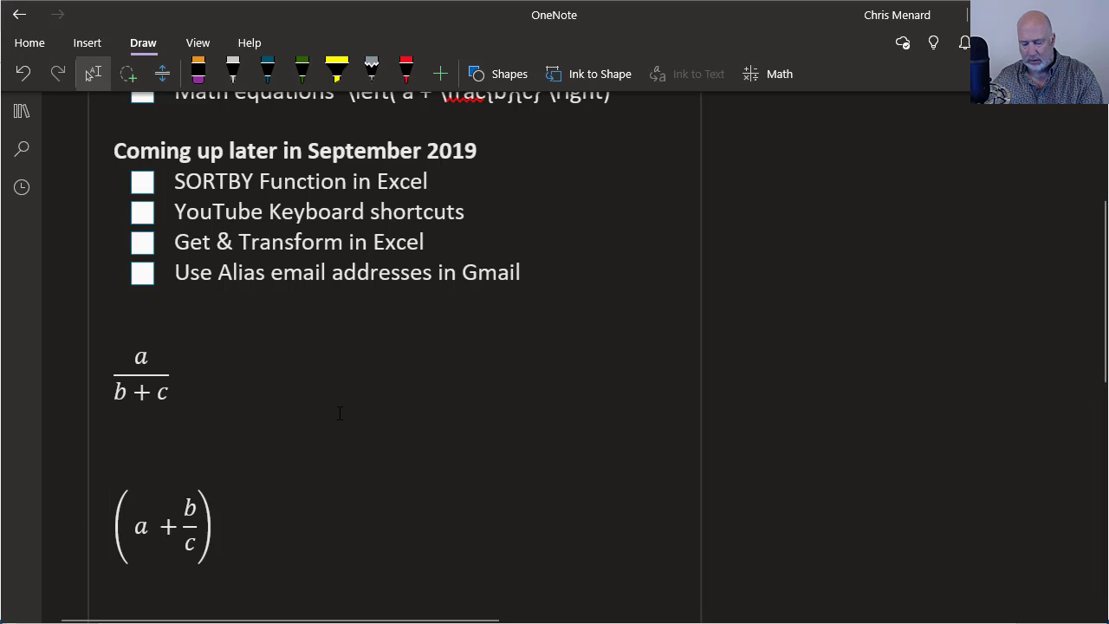
{"action": "left_click_drag", "start_coordinate": [117, 415], "coordinate": [217, 530]}
{"action": "key", "text": "Delete"}
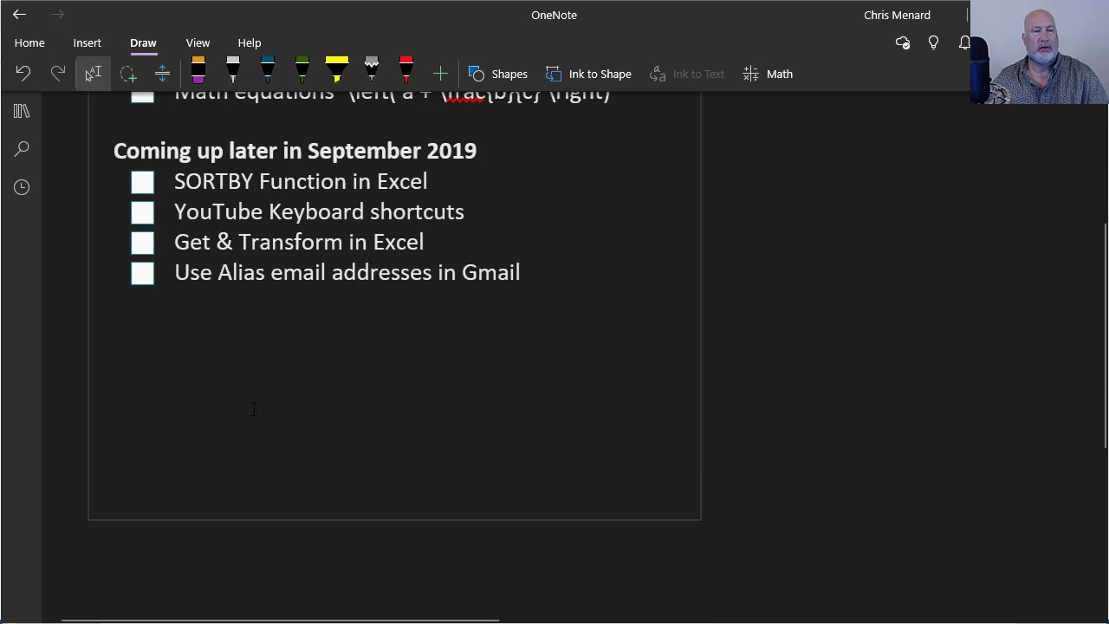
Step: Handwrite the fraction a over b+c with the Light Gray pen
{"action": "left_click", "coordinate": [234, 79]}
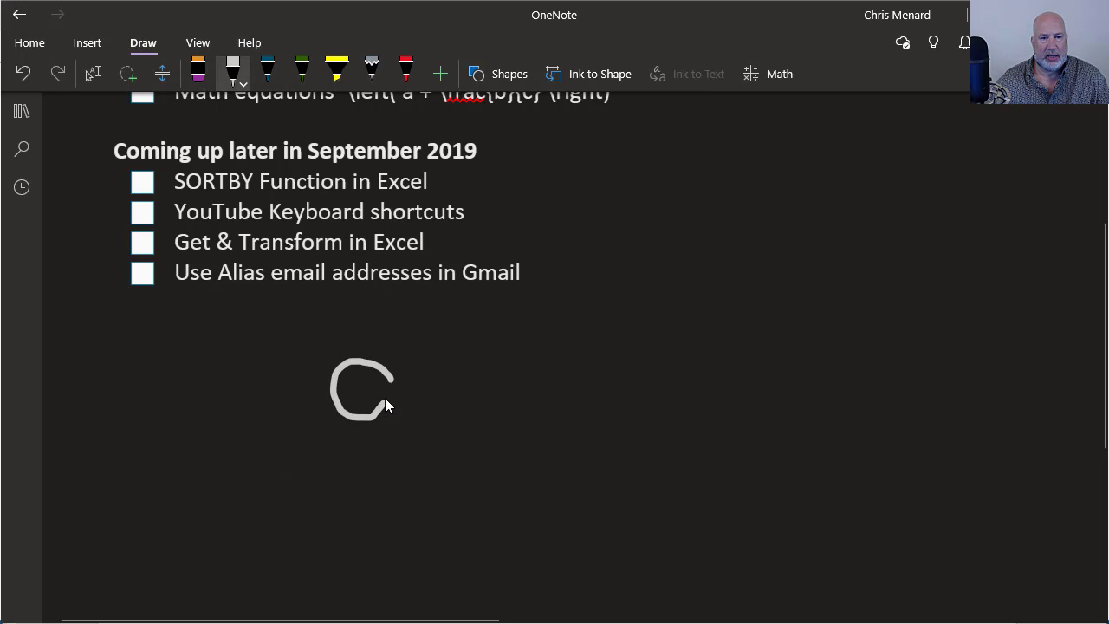
{"action": "mouse_move", "coordinate": [386, 394]}
{"action": "left_mouse_down"}
{"action": "mouse_move", "coordinate": [388, 378]}
{"action": "mouse_move", "coordinate": [419, 426]}
{"action": "left_mouse_up"}
{"action": "left_click_drag", "start_coordinate": [284, 453], "coordinate": [525, 462]}
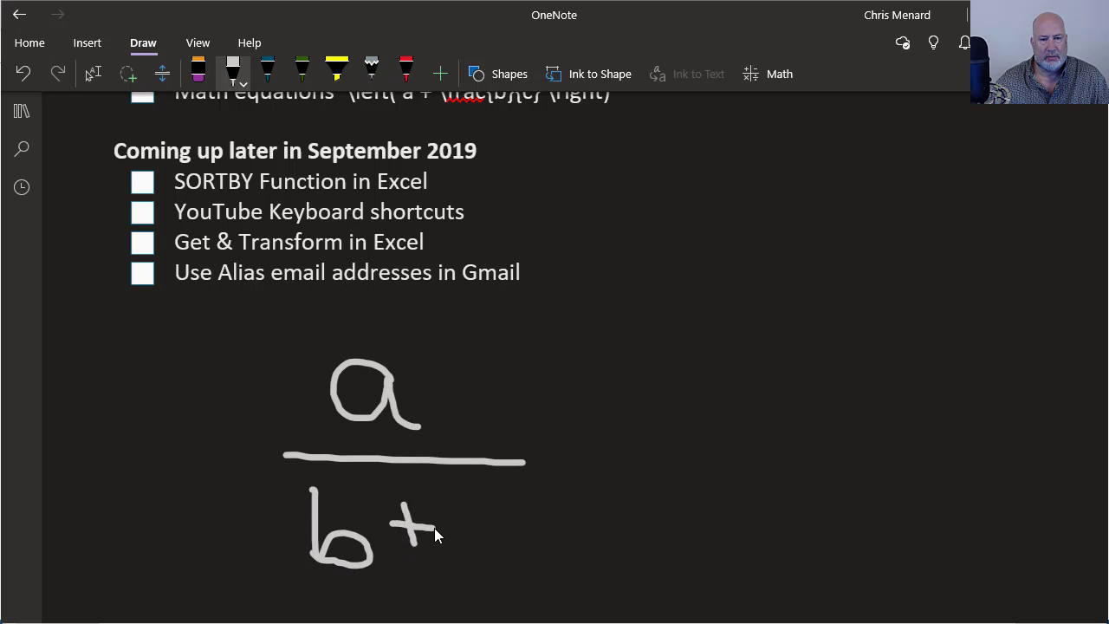
{"action": "mouse_move", "coordinate": [487, 510]}
{"action": "left_mouse_down"}
{"action": "mouse_move", "coordinate": [476, 558]}
{"action": "mouse_move", "coordinate": [526, 555]}
{"action": "left_mouse_up"}
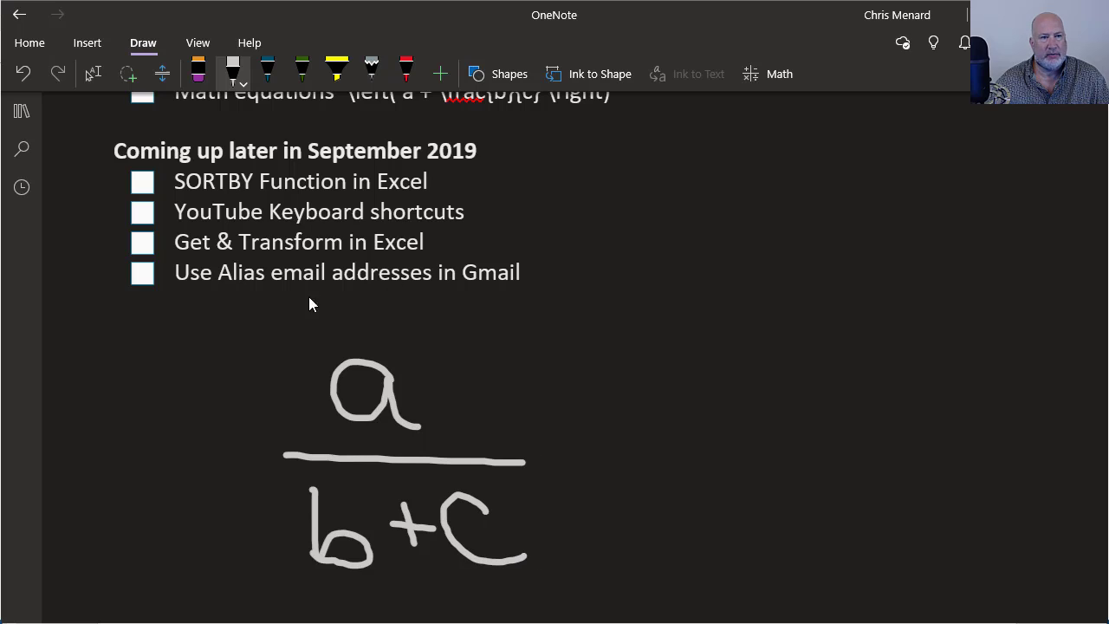
Step: Lasso-select the ink fraction and apply Ink to Math from the Math pane
{"action": "left_click", "coordinate": [128, 74]}
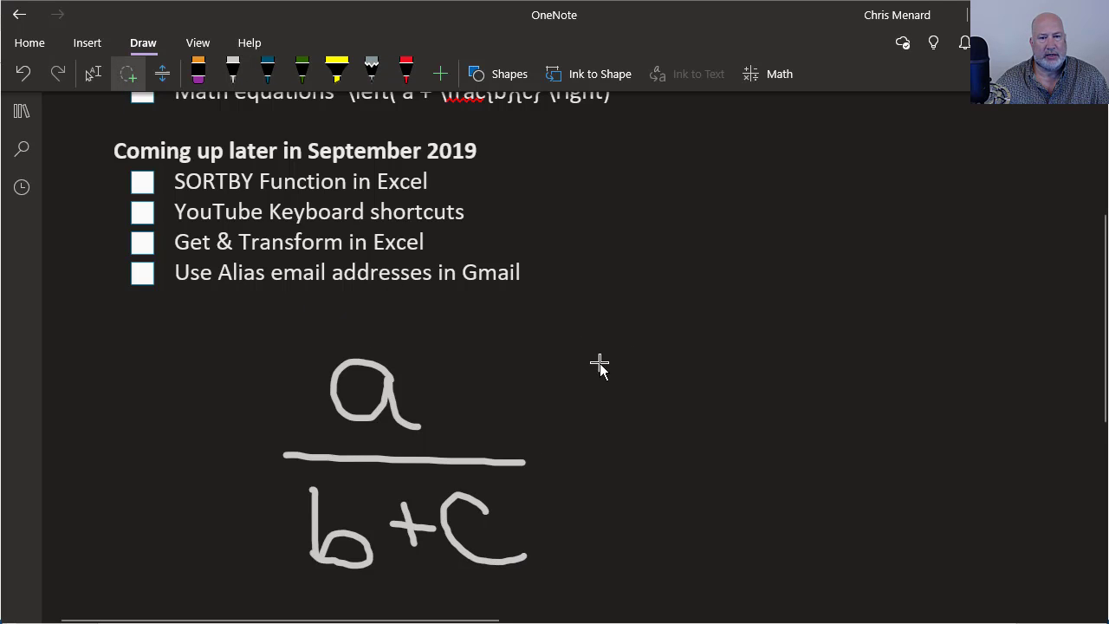
{"action": "mouse_move", "coordinate": [565, 330]}
{"action": "left_mouse_down"}
{"action": "mouse_move", "coordinate": [410, 320]}
{"action": "mouse_move", "coordinate": [257, 528]}
{"action": "mouse_move", "coordinate": [546, 602]}
{"action": "mouse_move", "coordinate": [613, 386]}
{"action": "mouse_move", "coordinate": [535, 312]}
{"action": "left_mouse_up"}
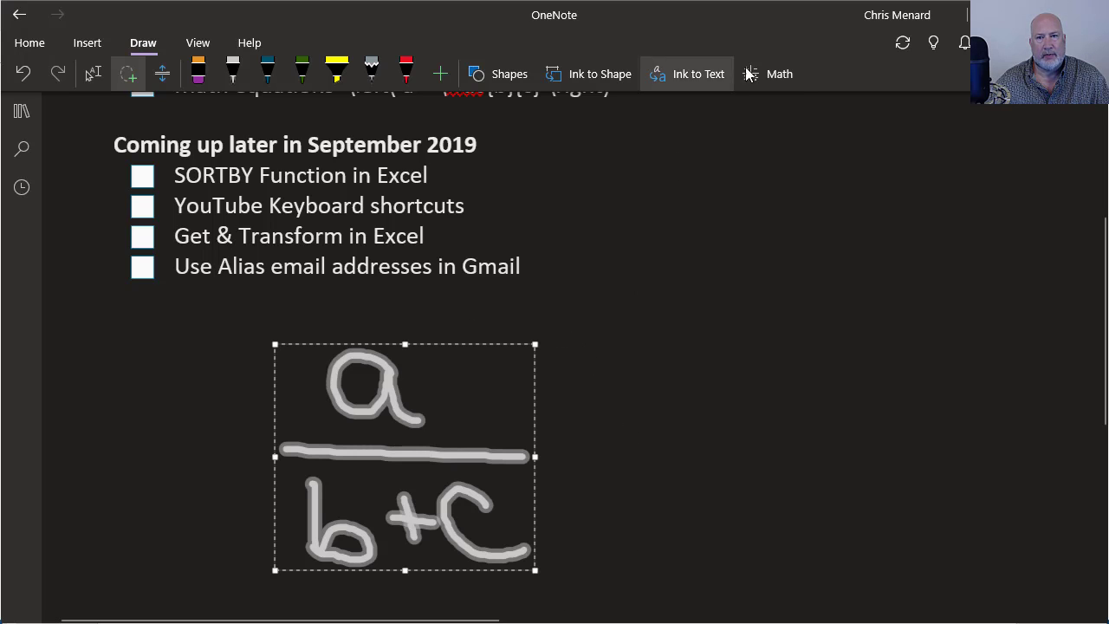
{"action": "left_click", "coordinate": [783, 79]}
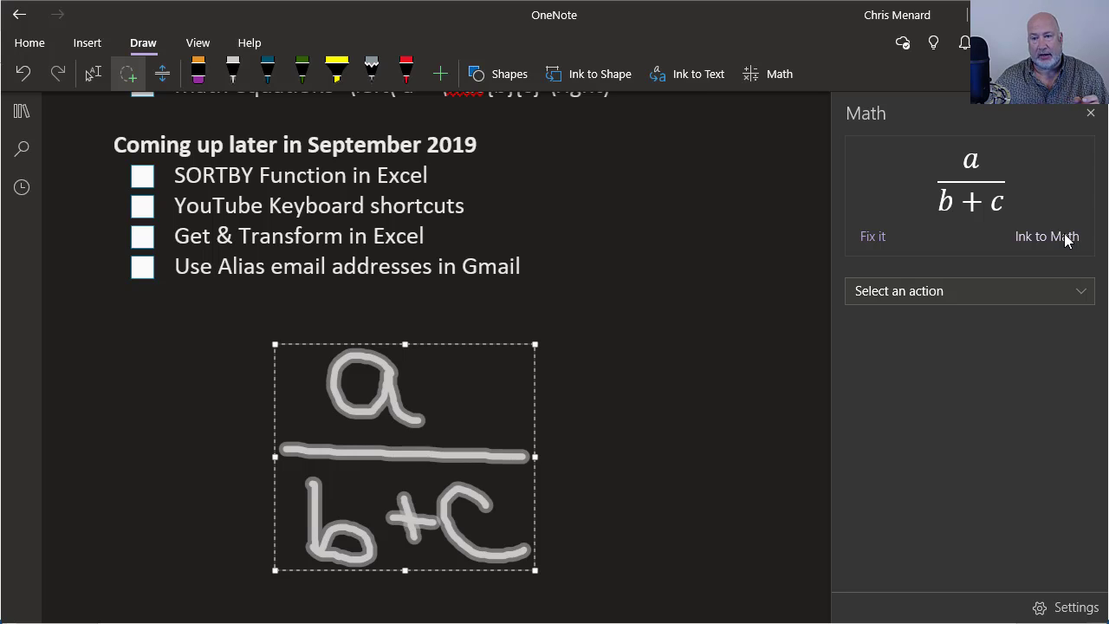
{"action": "left_click", "coordinate": [1040, 241]}
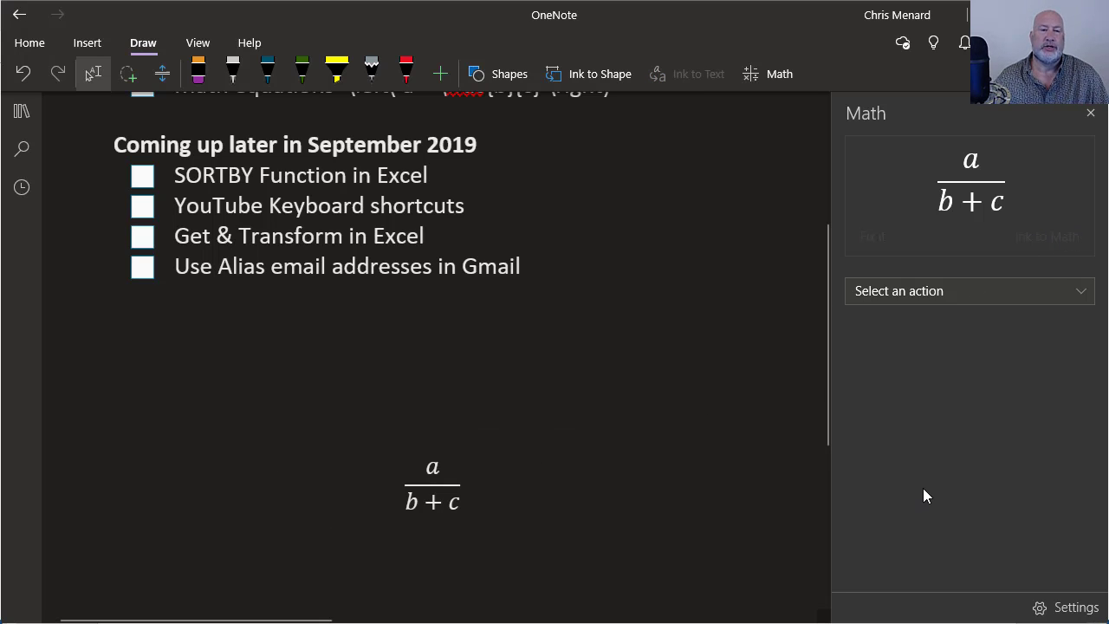
Step: Glance at the Math pane's Options, then tick the Math equations to-do checkbox
{"action": "scroll", "coordinate": [433, 347], "scroll_direction": "up", "scroll_amount": 3}
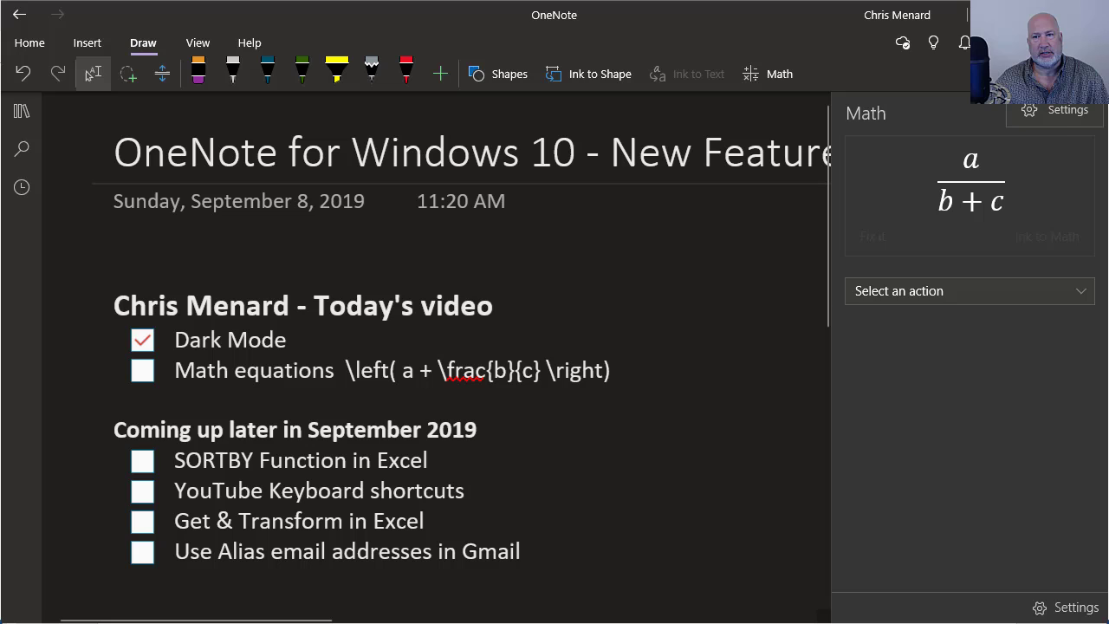
{"action": "left_click", "coordinate": [1065, 112]}
{"action": "left_click", "coordinate": [867, 87]}
{"action": "left_click", "coordinate": [812, 198]}
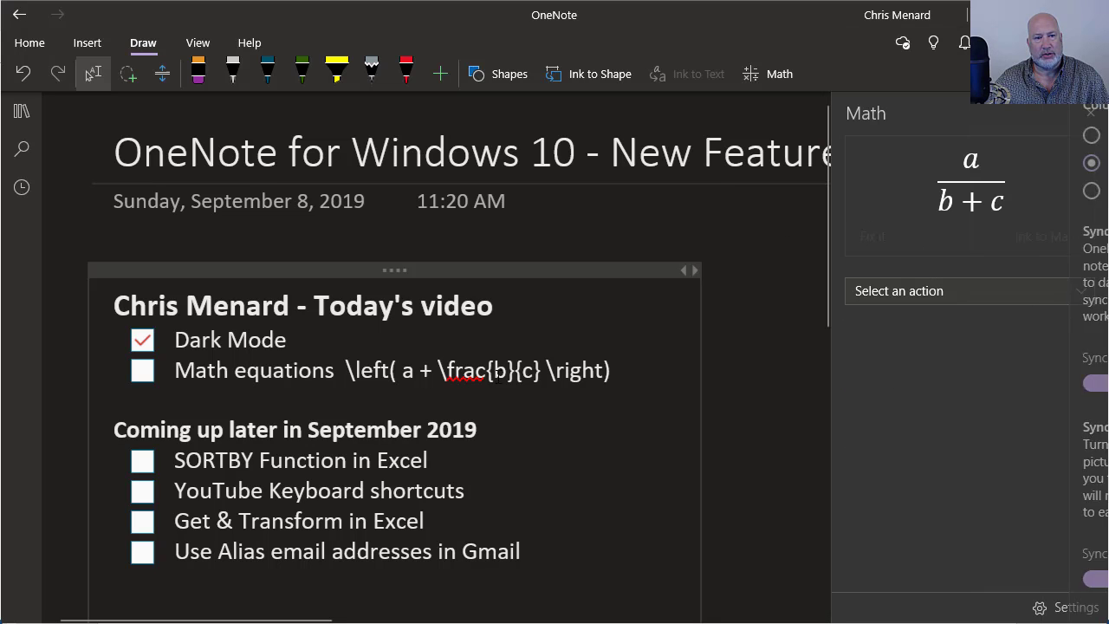
{"action": "left_click", "coordinate": [141, 379]}
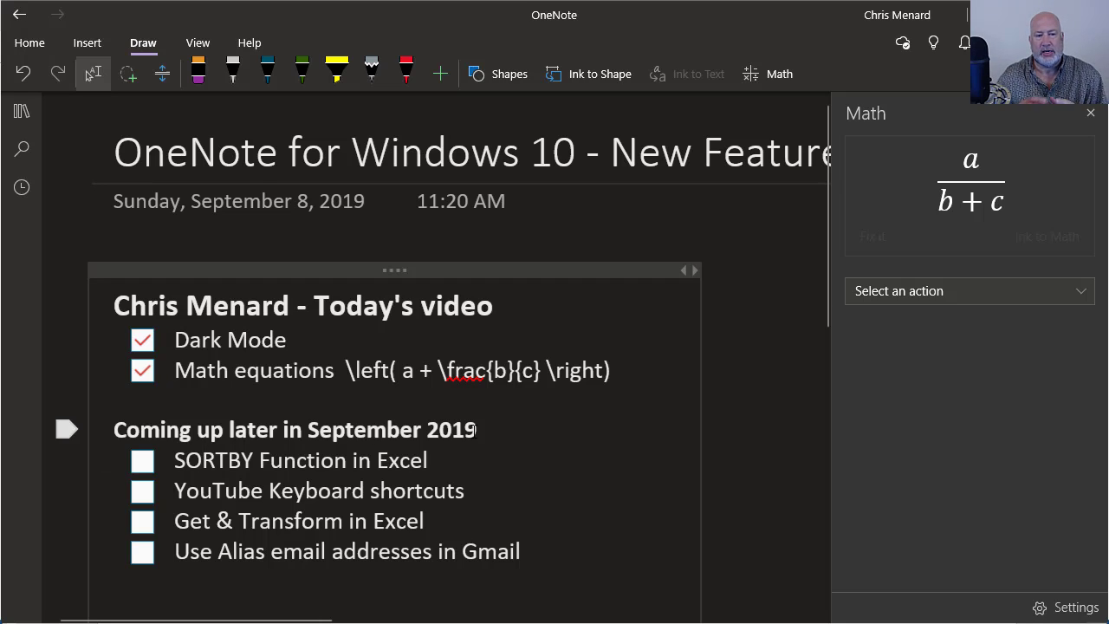
{"action": "mouse_move", "coordinate": [91, 396]}
{"action": "left_mouse_down"}
{"action": "mouse_move", "coordinate": [242, 589]}
{"action": "mouse_move", "coordinate": [579, 394]}
{"action": "mouse_move", "coordinate": [591, 400]}
{"action": "left_mouse_up"}
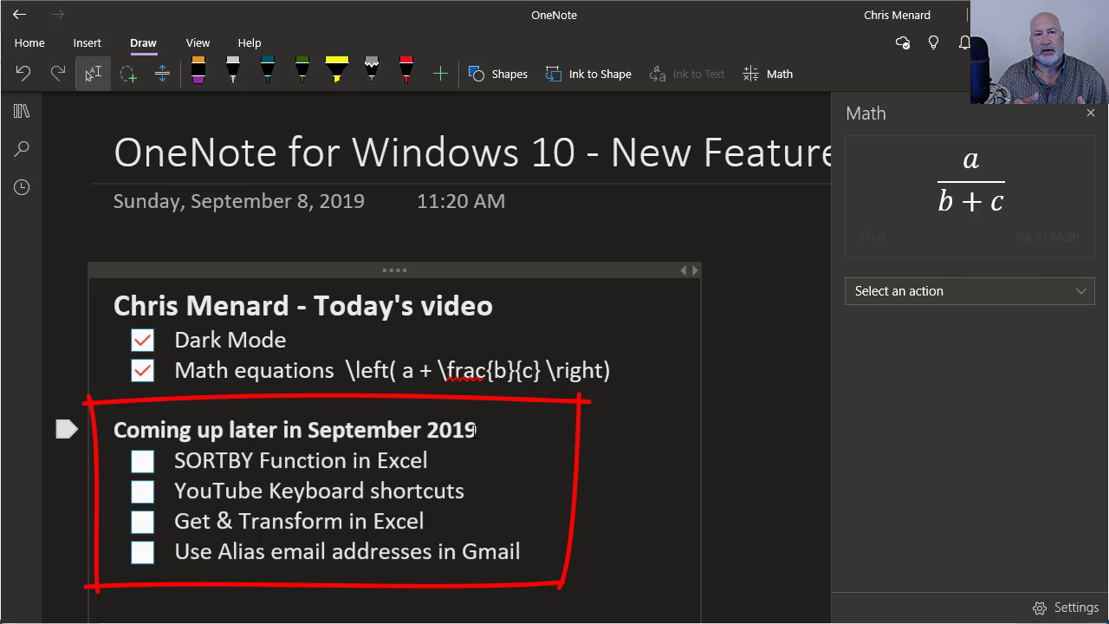
{"action": "key", "text": "ctrl+z"}
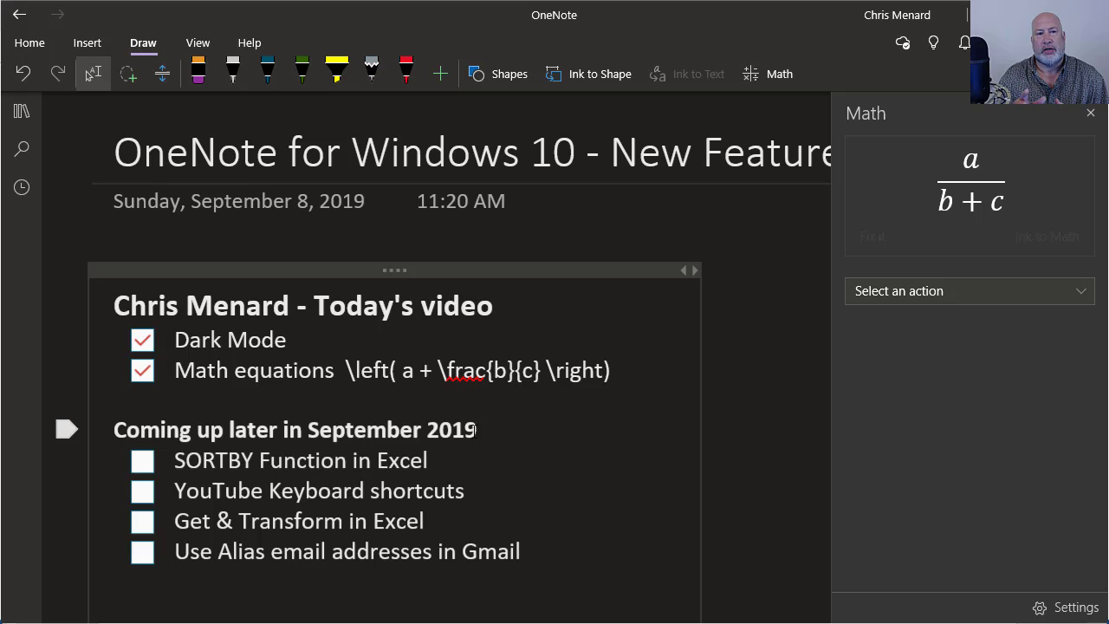